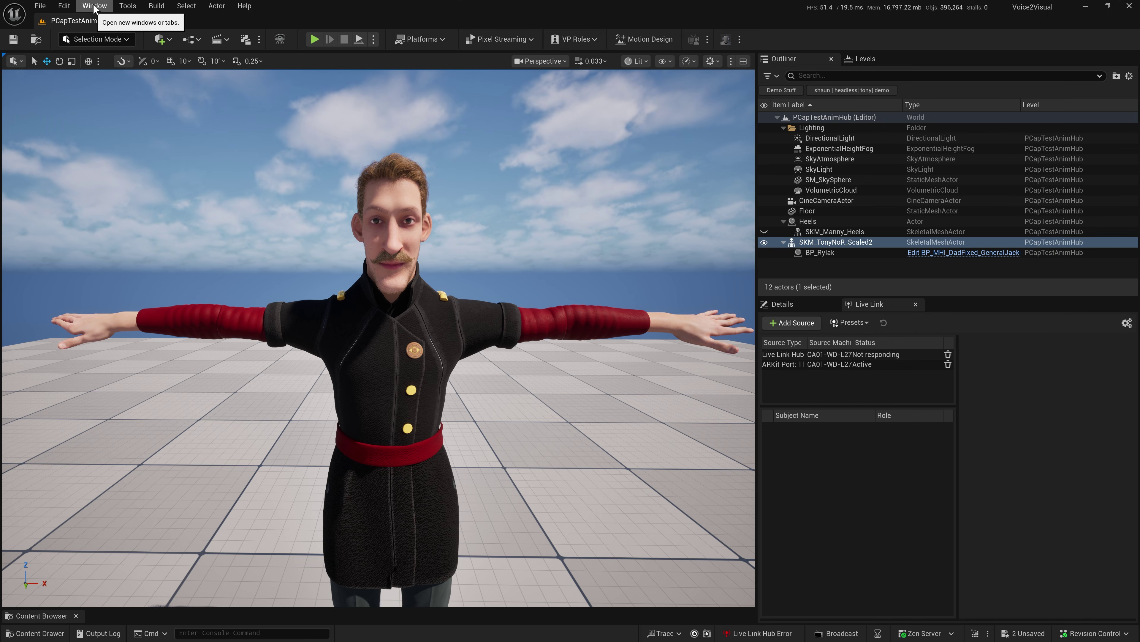
Step: Launch the Live Link Hub app from the editor's Window > Tools menu
{"action": "left_click", "coordinate": [94, 6]}
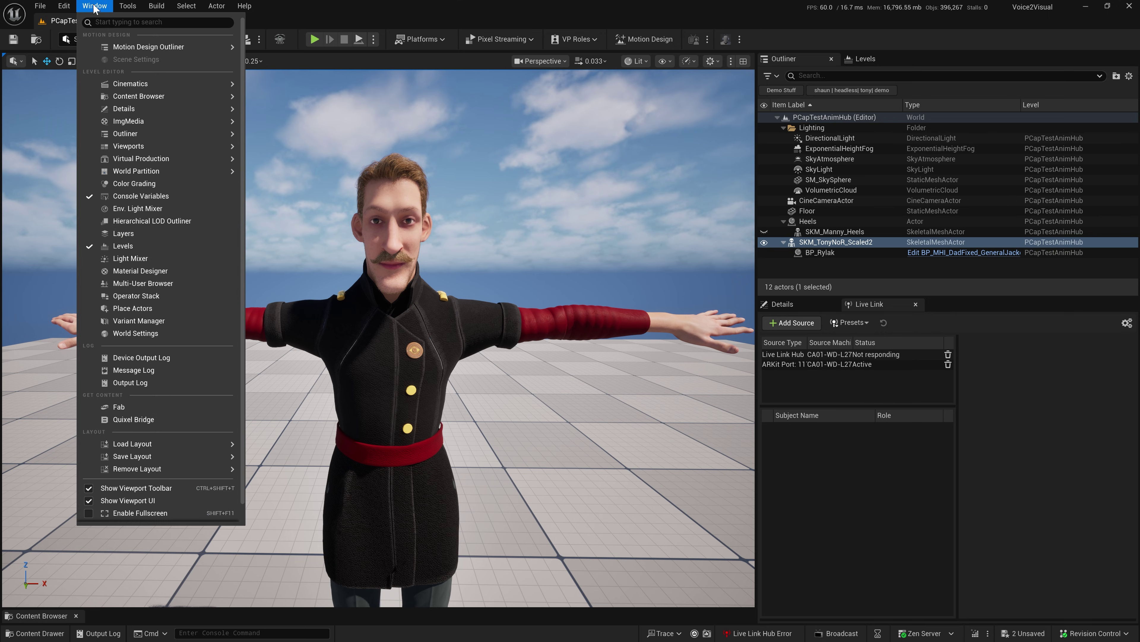
{"action": "mouse_move", "coordinate": [127, 6]}
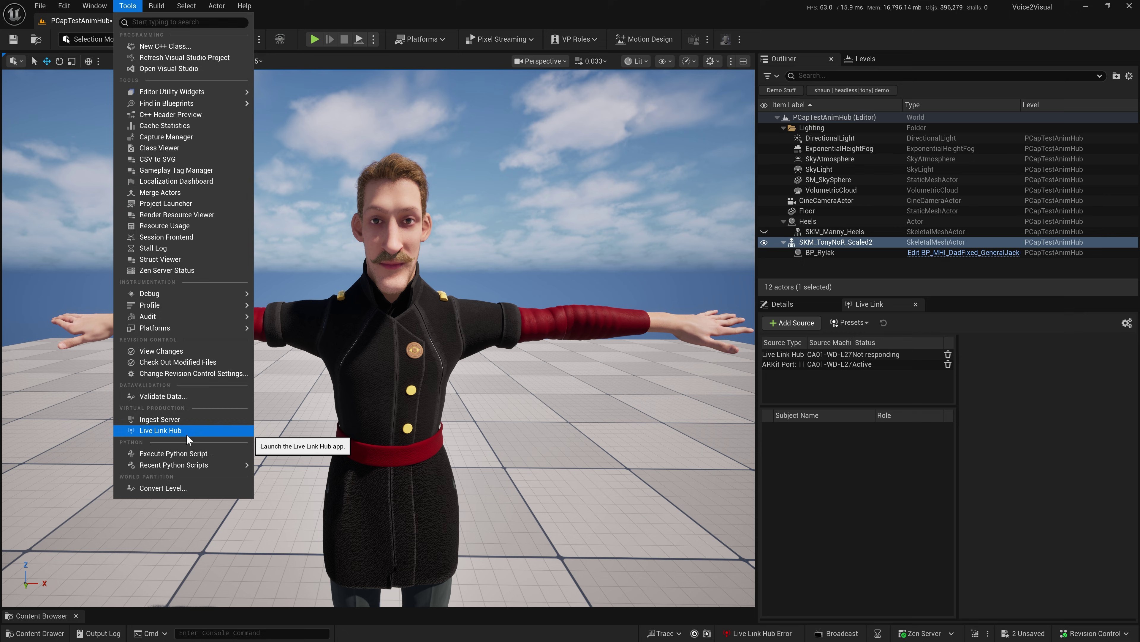
{"action": "left_click", "coordinate": [160, 431]}
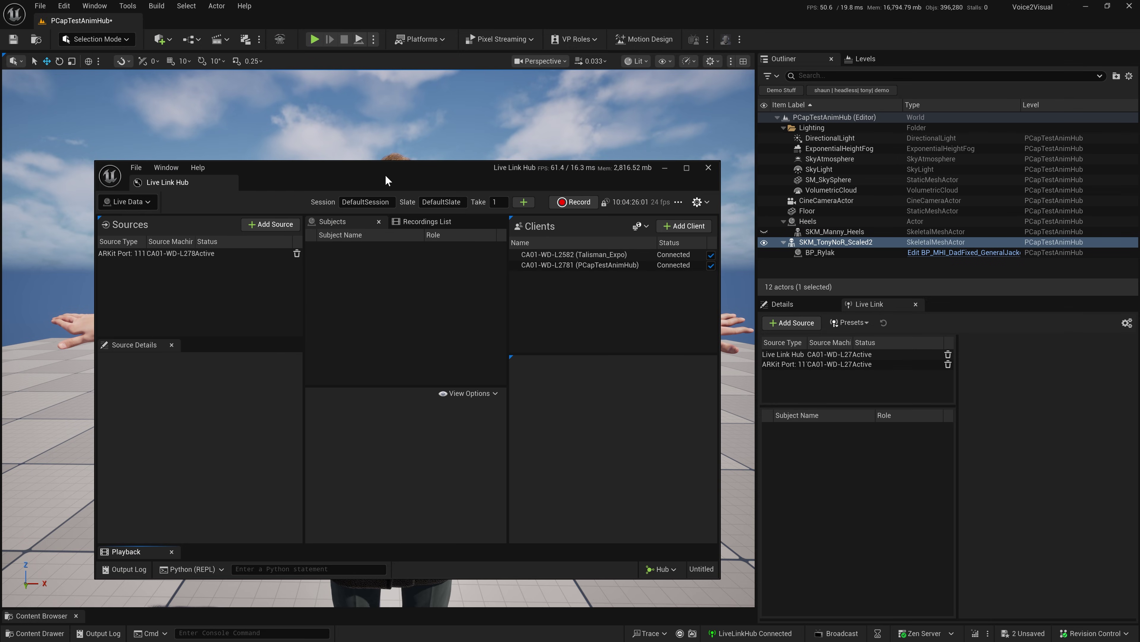
Step: Add and connect a Captury Live source, bringing in the TonyNoR Animation subject
{"action": "left_click_drag", "start_coordinate": [351, 178], "coordinate": [333, 178]}
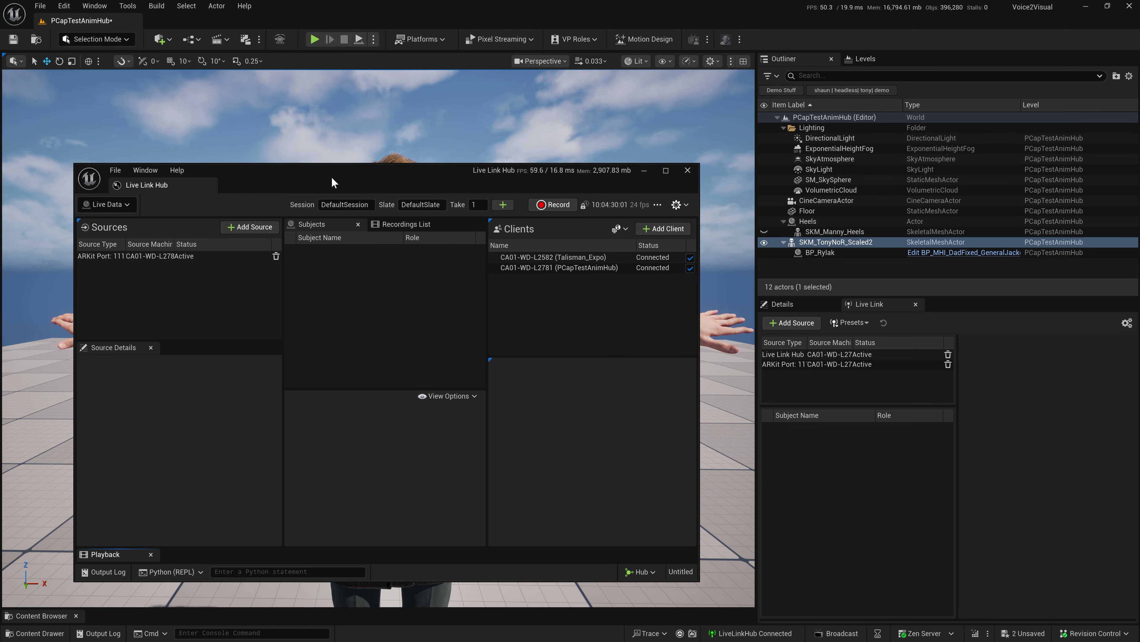
{"action": "left_click", "coordinate": [249, 227]}
{"action": "mouse_move", "coordinate": [264, 281]}
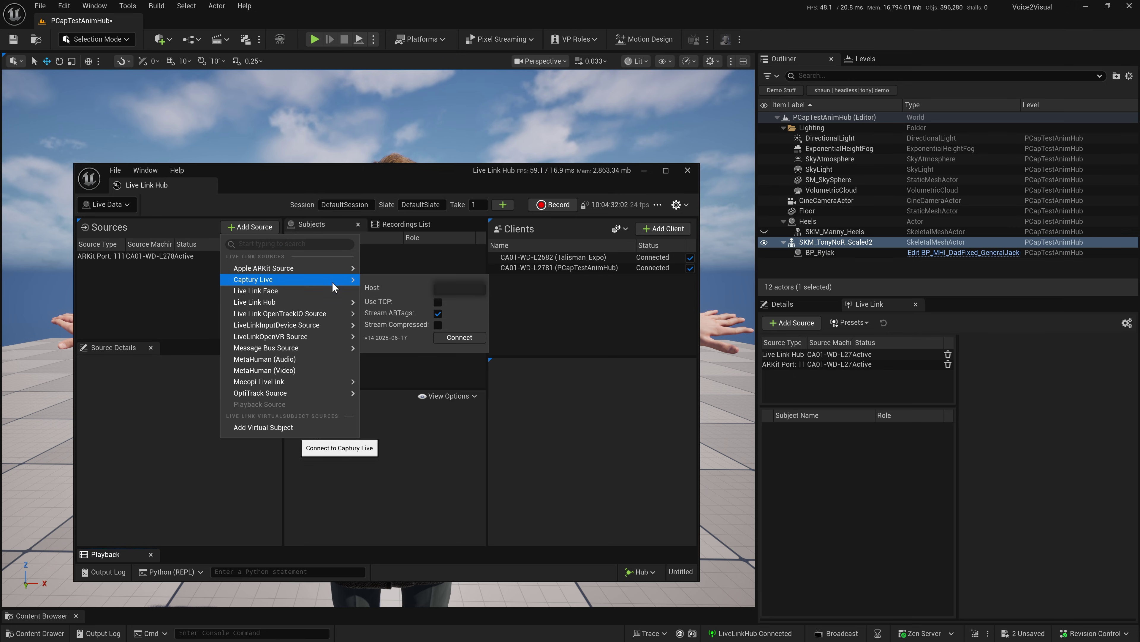
{"action": "left_click", "coordinate": [462, 339]}
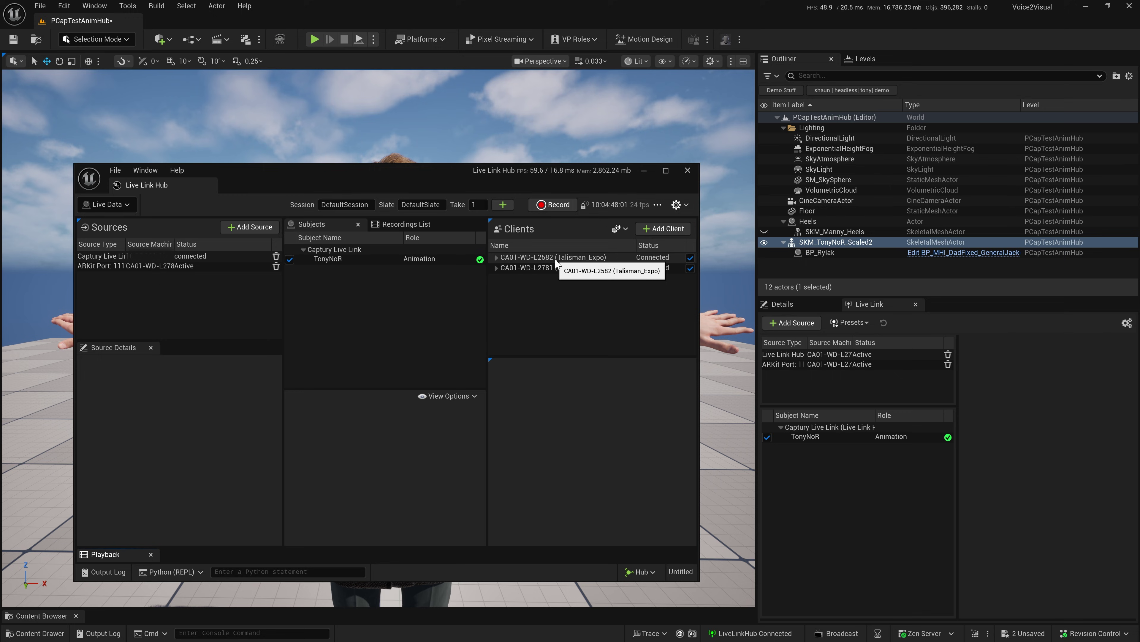
Step: Expand the PCapTestAnimHub and Talisman_Expo clients and view each client's details
{"action": "left_click", "coordinate": [495, 267]}
{"action": "left_click", "coordinate": [496, 256]}
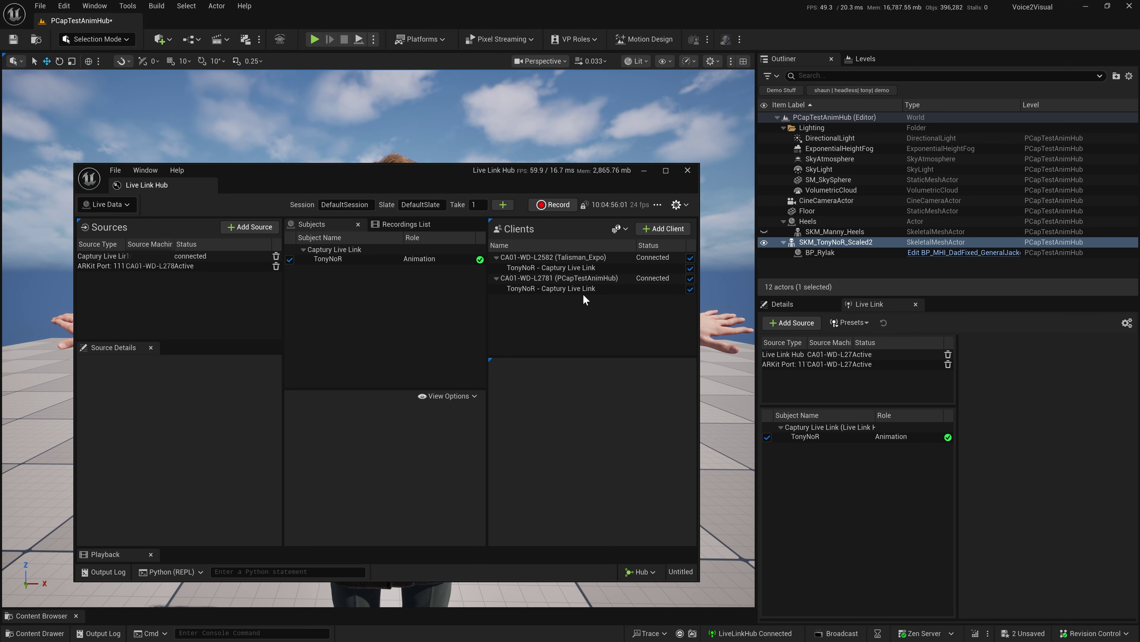
{"action": "left_click", "coordinate": [554, 278]}
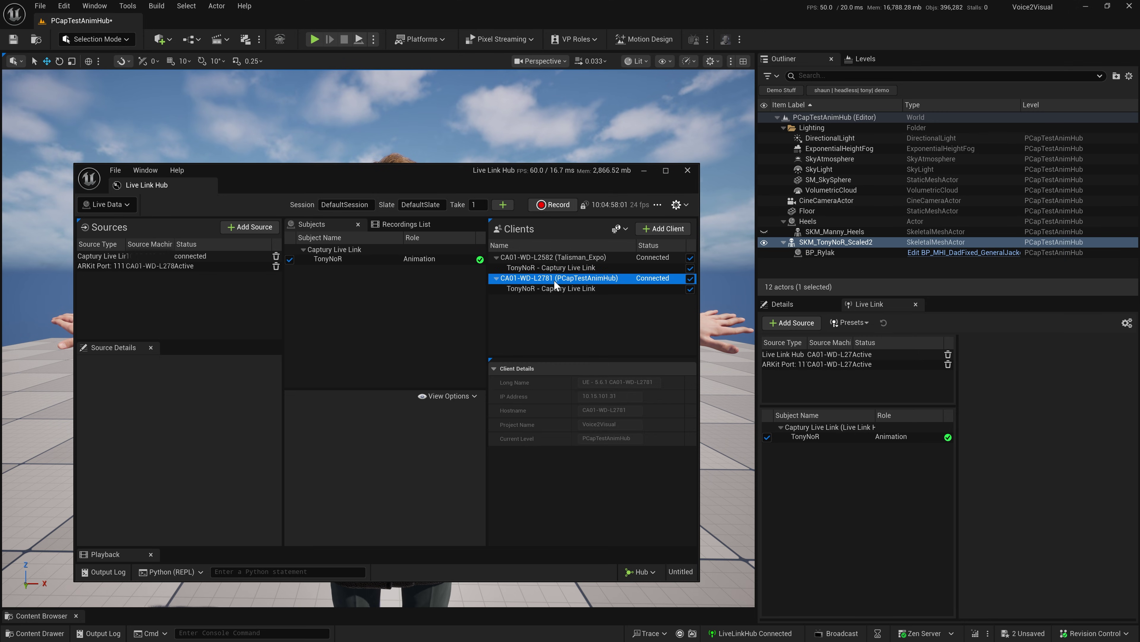
{"action": "left_click", "coordinate": [566, 258]}
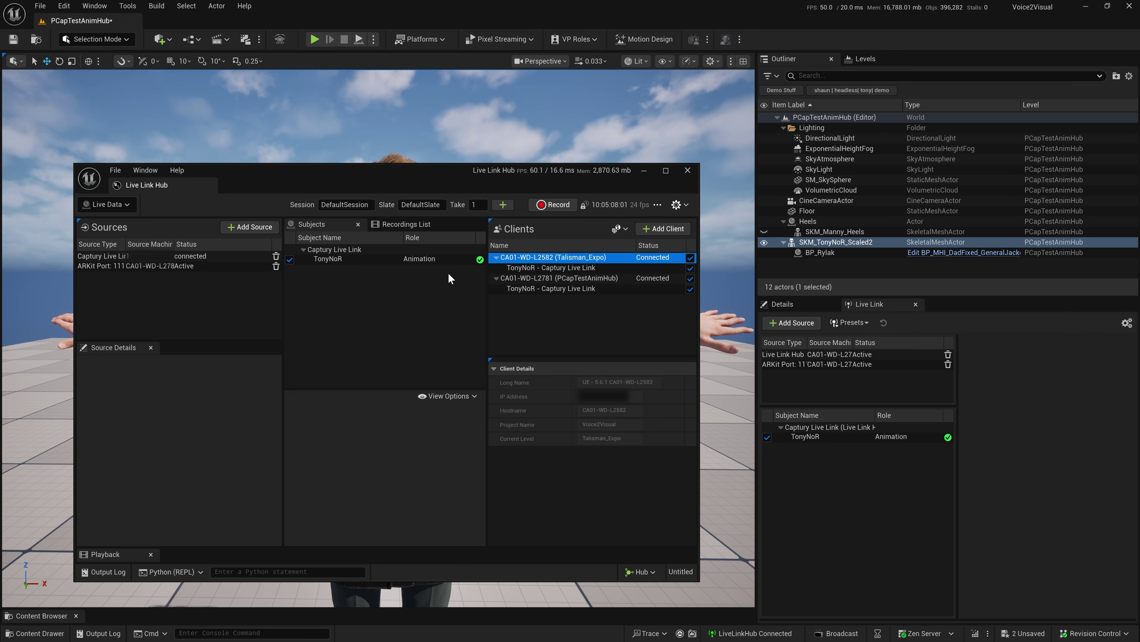
Step: Create a default OptiTrack source providing ShoulderCAMact, Sony_Venice_A and Torch07 Transform subjects
{"action": "left_click", "coordinate": [249, 226]}
{"action": "mouse_move", "coordinate": [275, 393]}
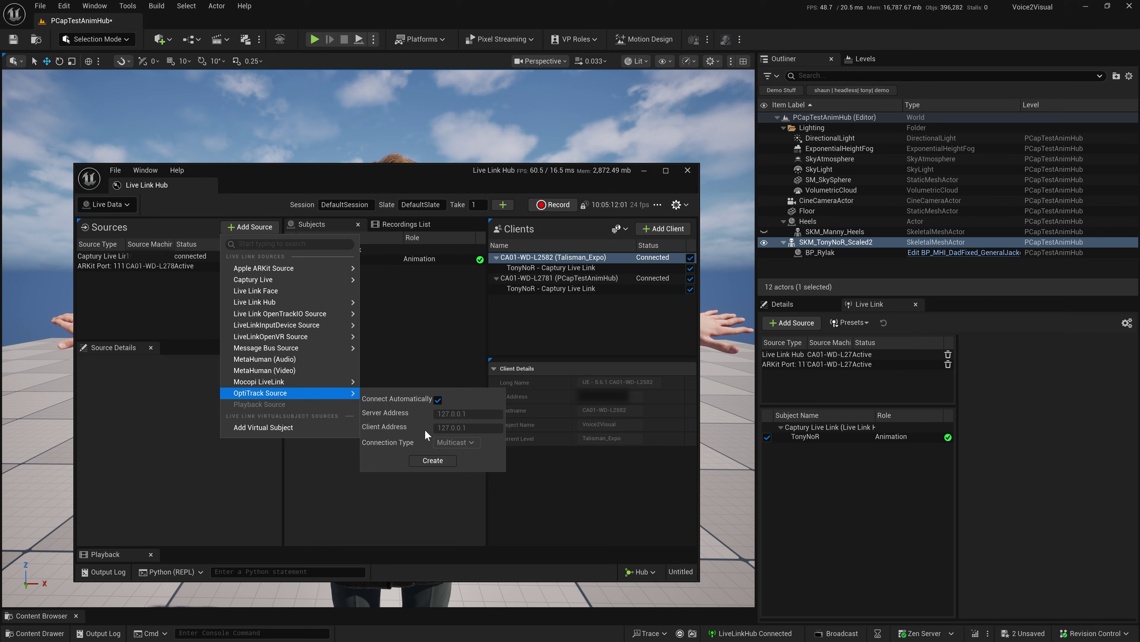
{"action": "left_click", "coordinate": [433, 460]}
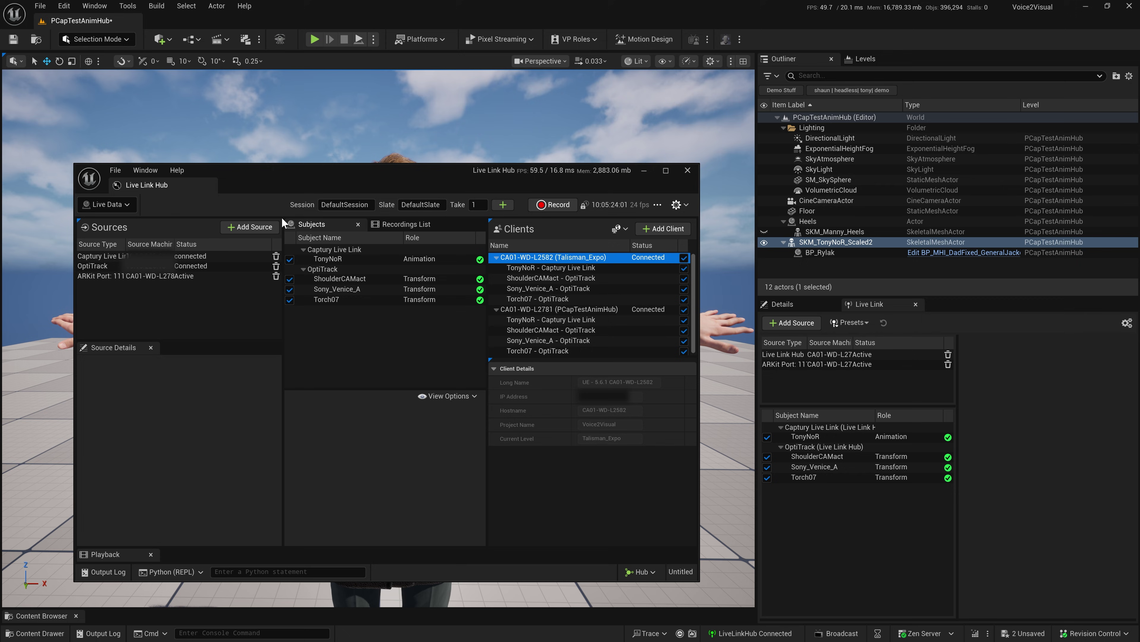
Step: Add a Live Link Face source on port 14785 named TonyFace, connect it, and select TonyFace
{"action": "left_click", "coordinate": [231, 228]}
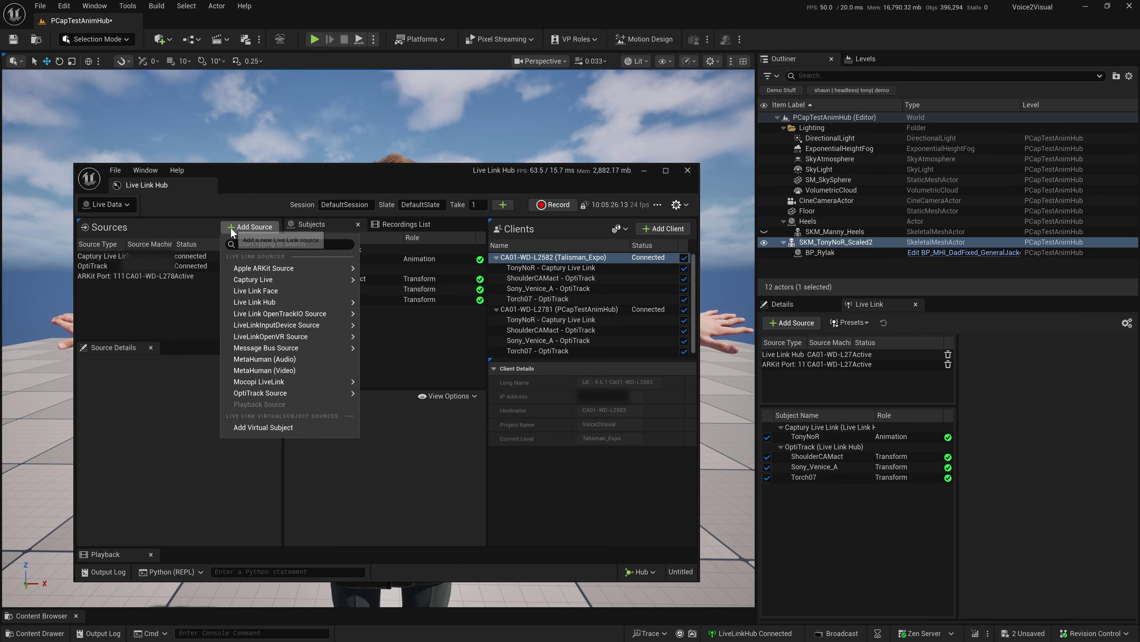
{"action": "left_click", "coordinate": [285, 290]}
{"action": "left_click", "coordinate": [141, 257]}
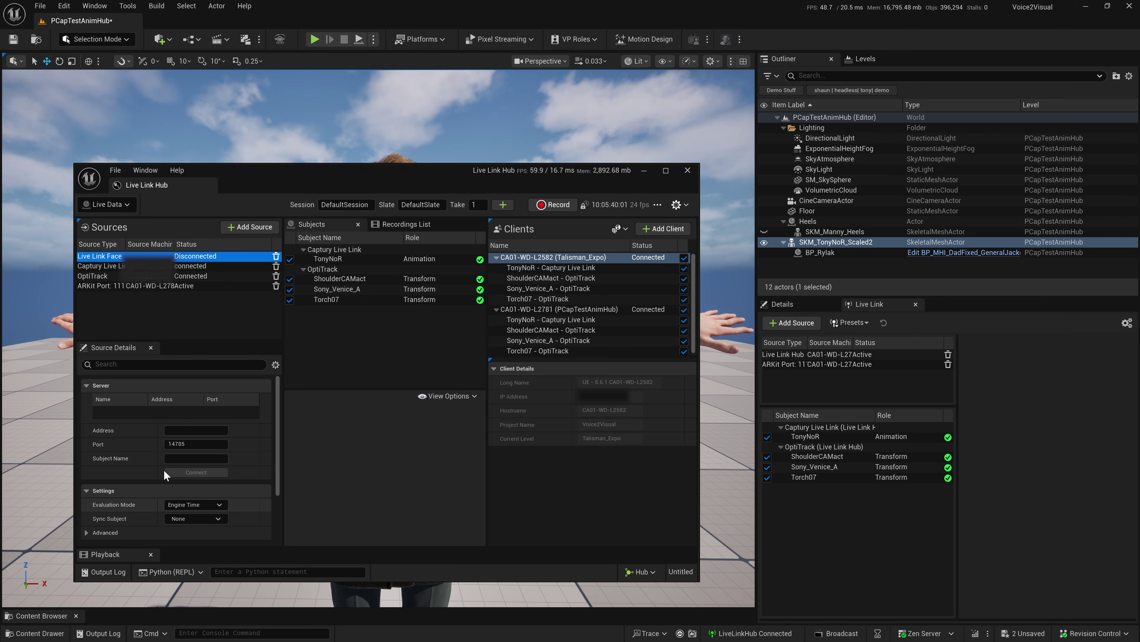
{"action": "left_click", "coordinate": [196, 430]}
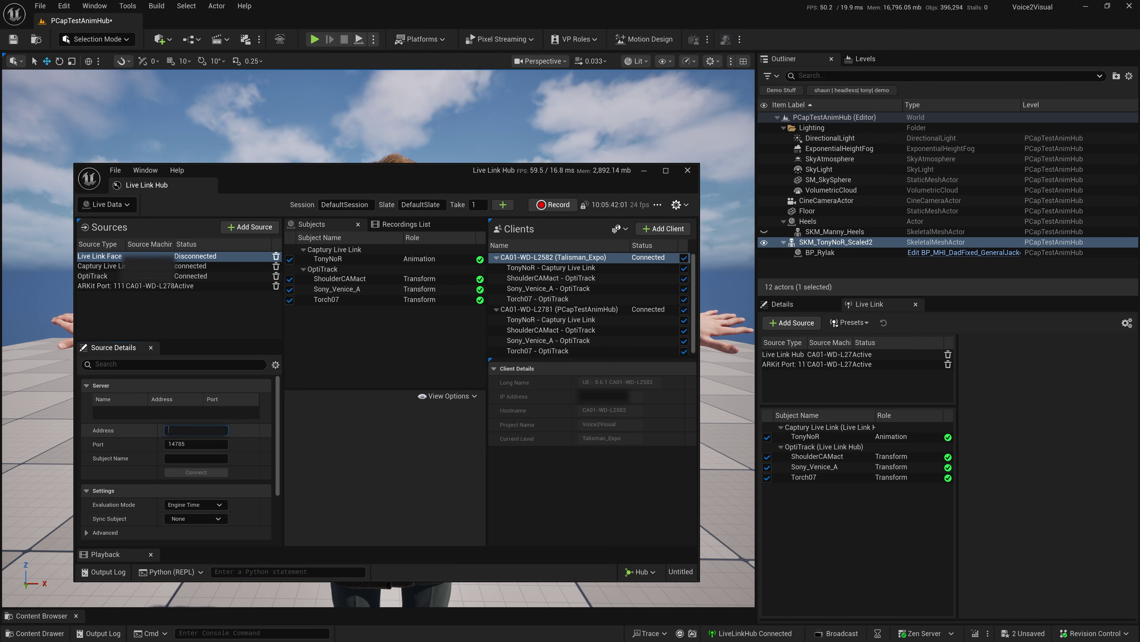
{"action": "key", "text": "Tab"}
{"action": "key", "text": "Tab"}
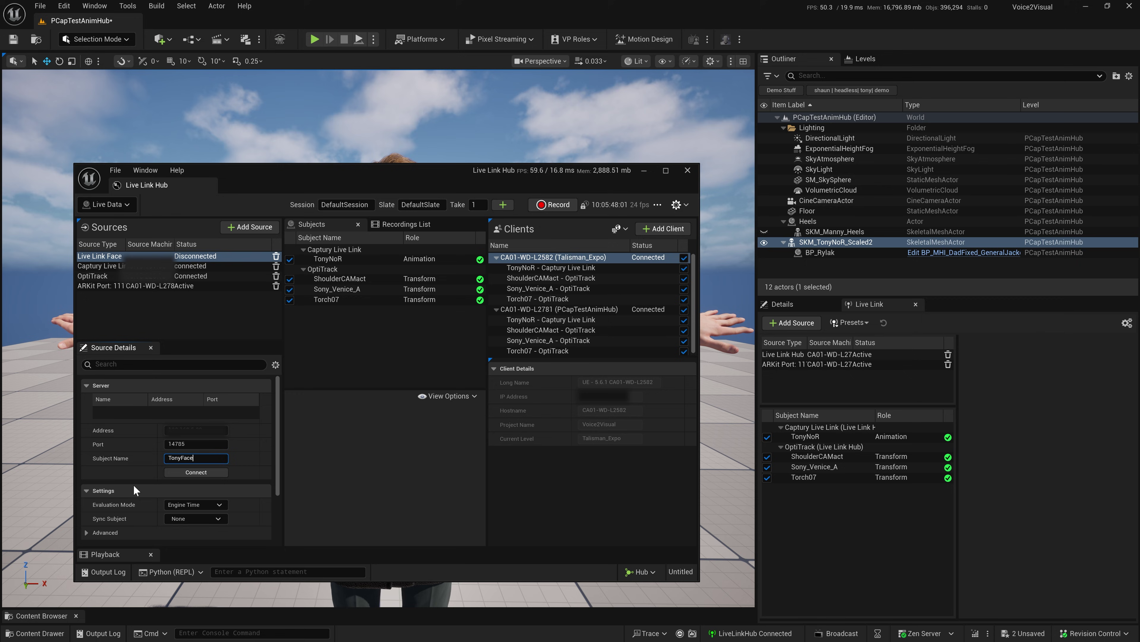
{"action": "left_click", "coordinate": [202, 472]}
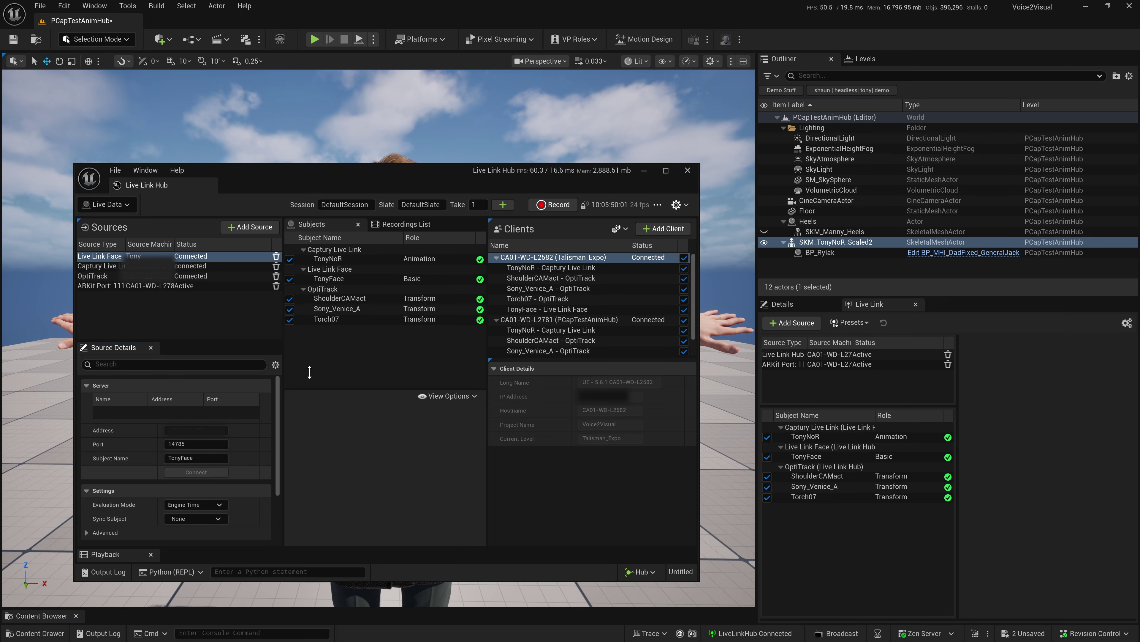
{"action": "left_click", "coordinate": [379, 277]}
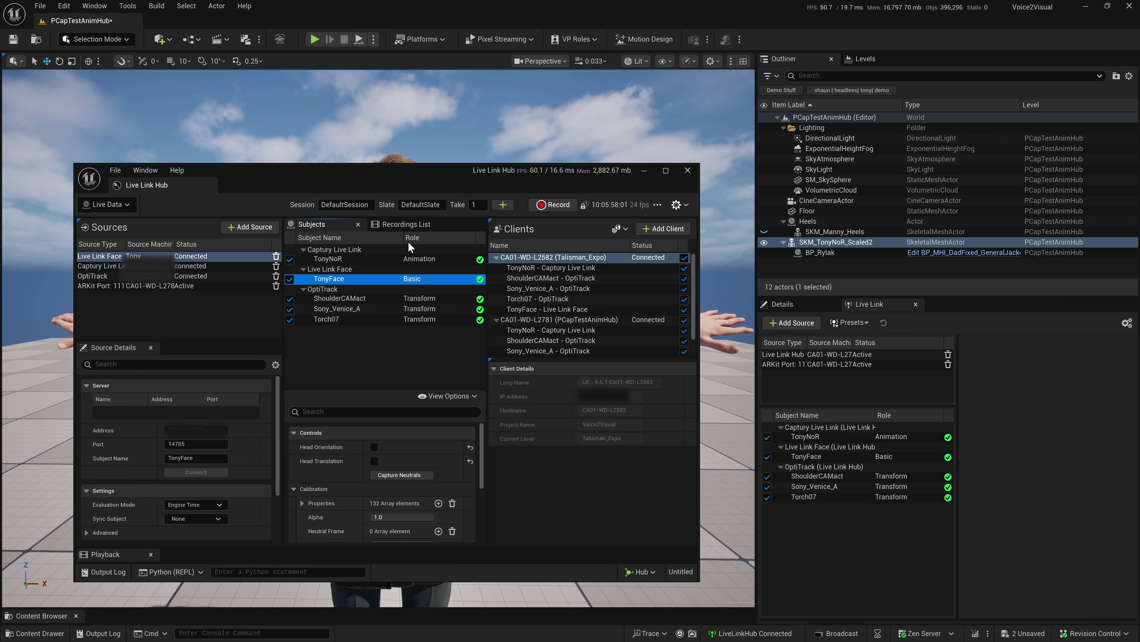
Step: Start a virtual subject named VirtualTony with the LiveLinkAnimationVirtualSubject role
{"action": "left_click", "coordinate": [257, 228]}
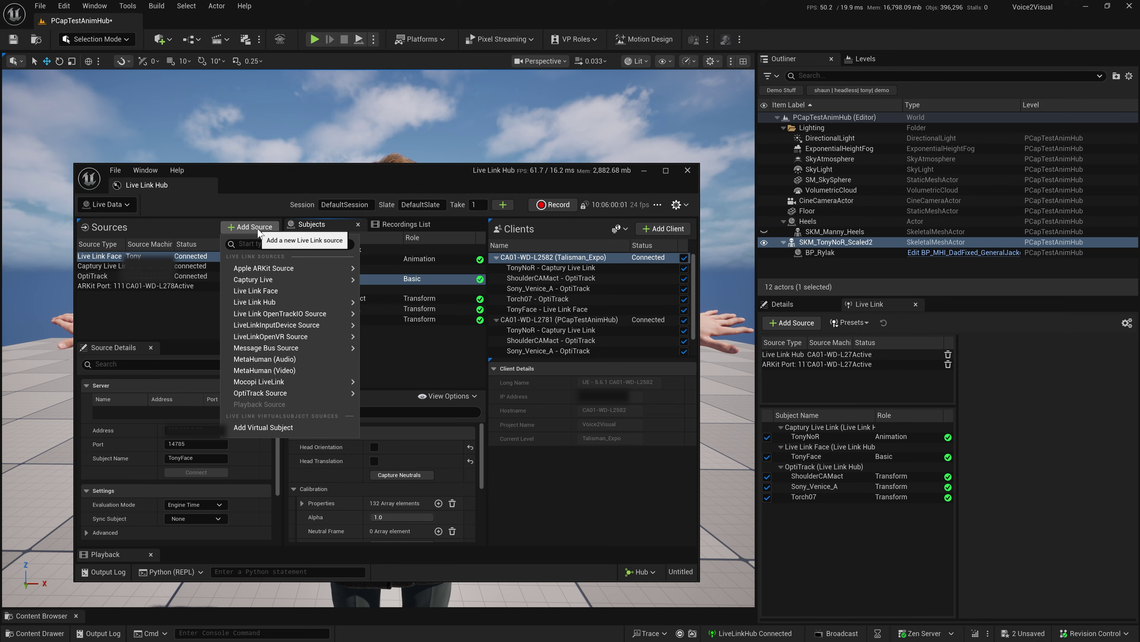
{"action": "left_click", "coordinate": [264, 425]}
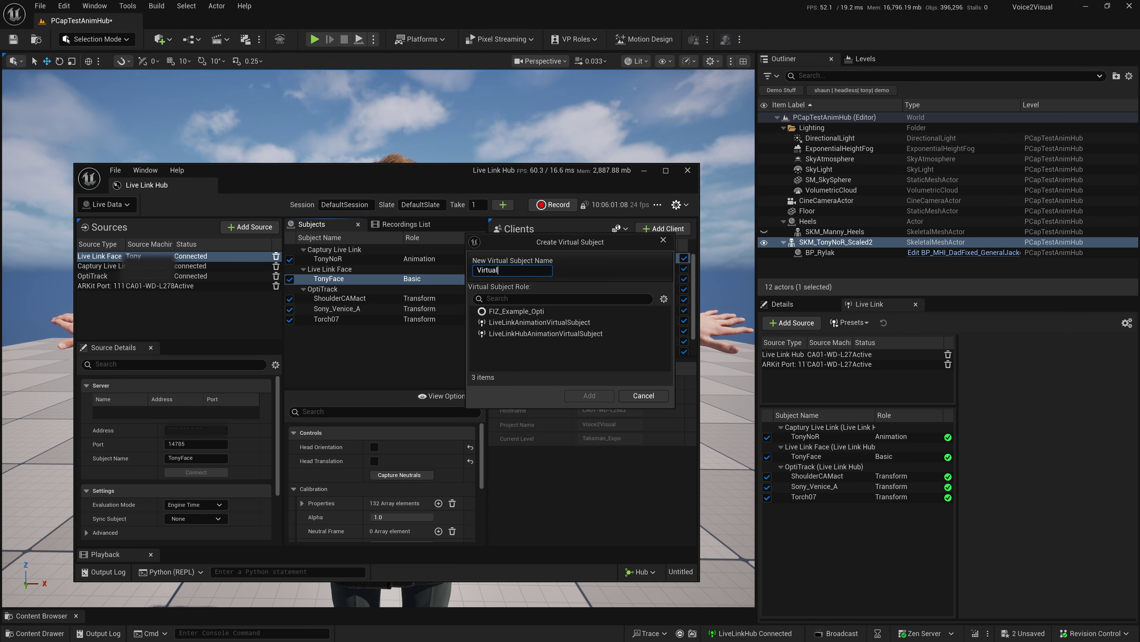
{"action": "type", "text": "Ton"}
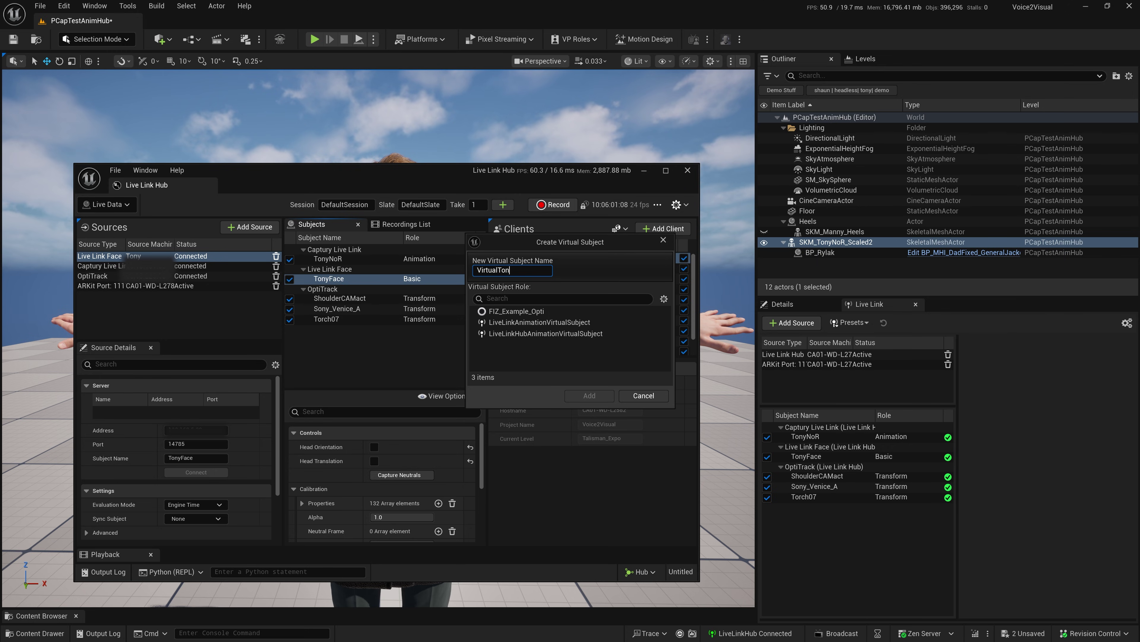
{"action": "type", "text": "y"}
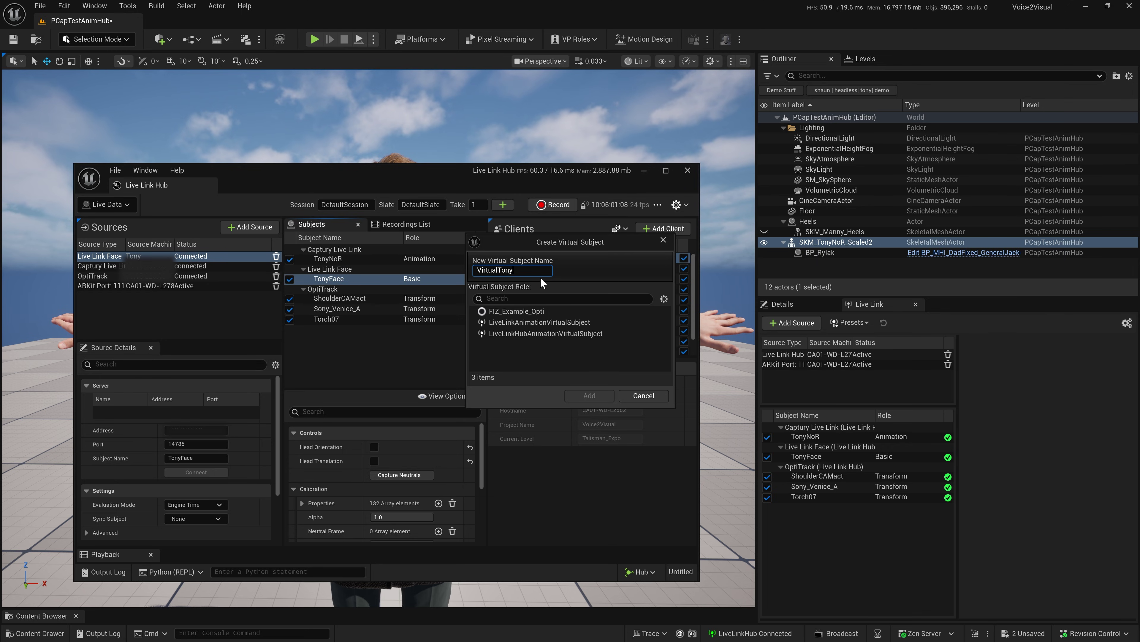
{"action": "left_click", "coordinate": [553, 324]}
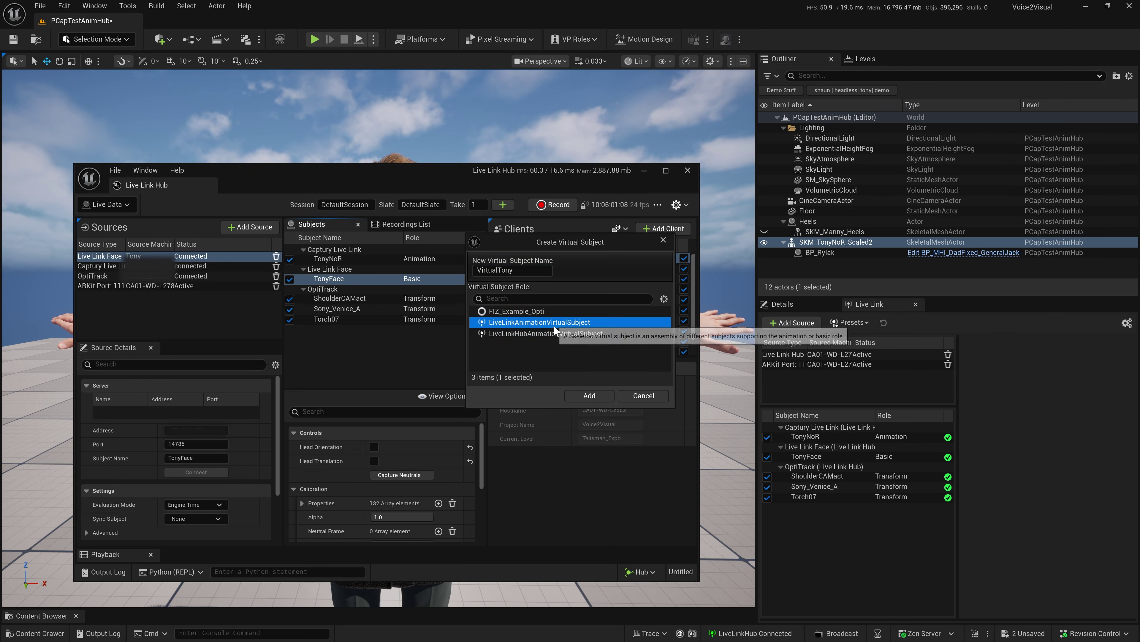
Step: Create VirtualTony and tick TonyNoR and TonyFace as its combined subjects
{"action": "left_click", "coordinate": [589, 395]}
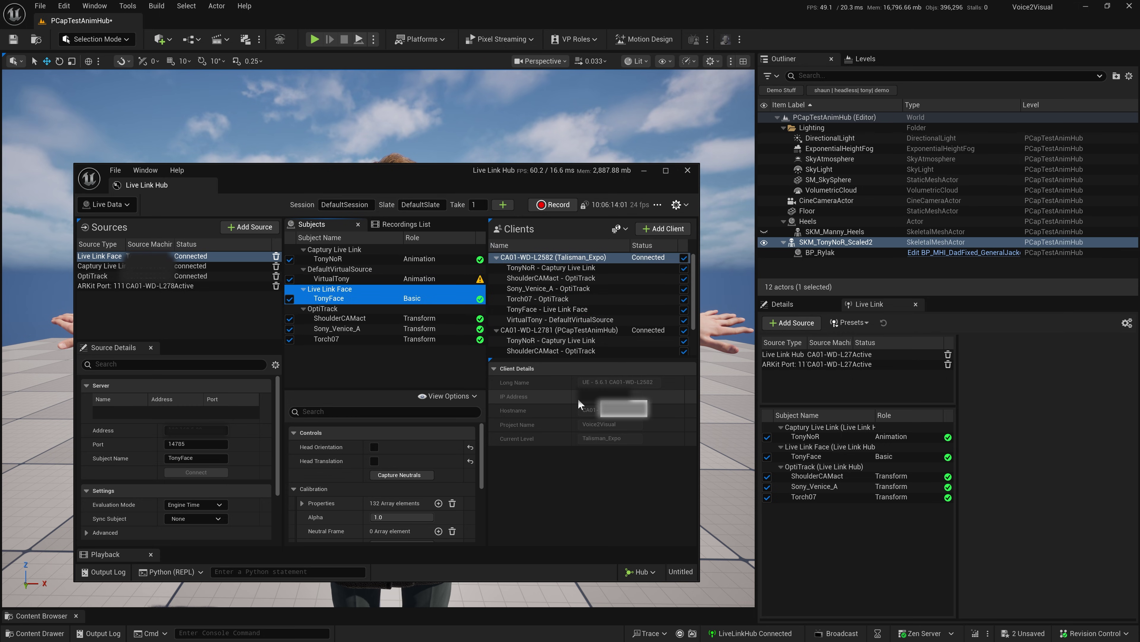
{"action": "left_click", "coordinate": [348, 278]}
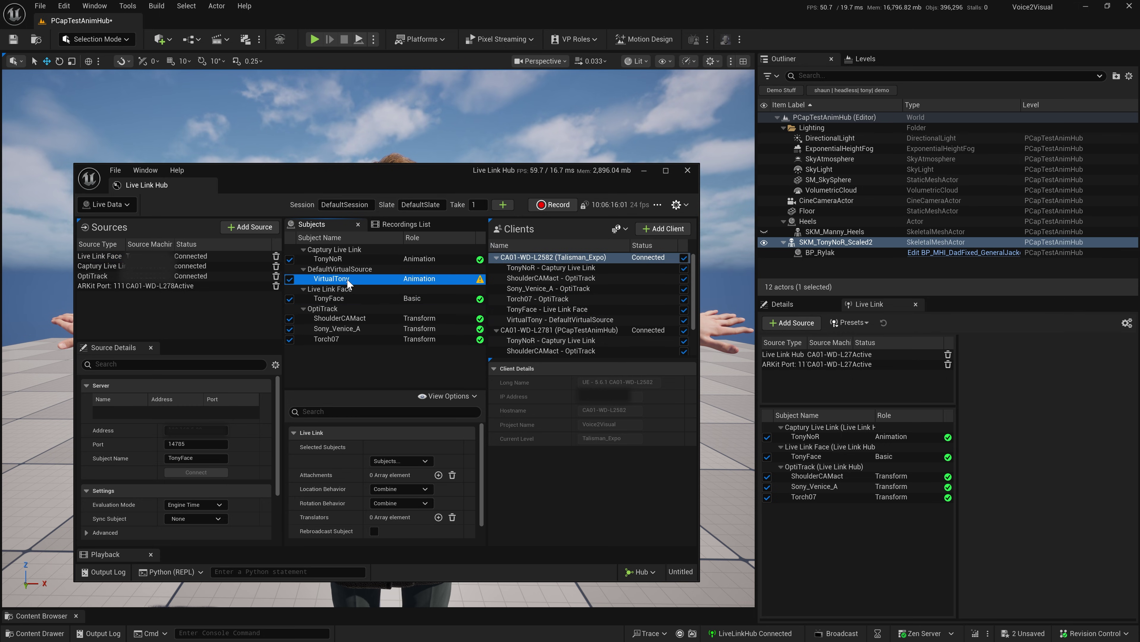
{"action": "left_click", "coordinate": [412, 461]}
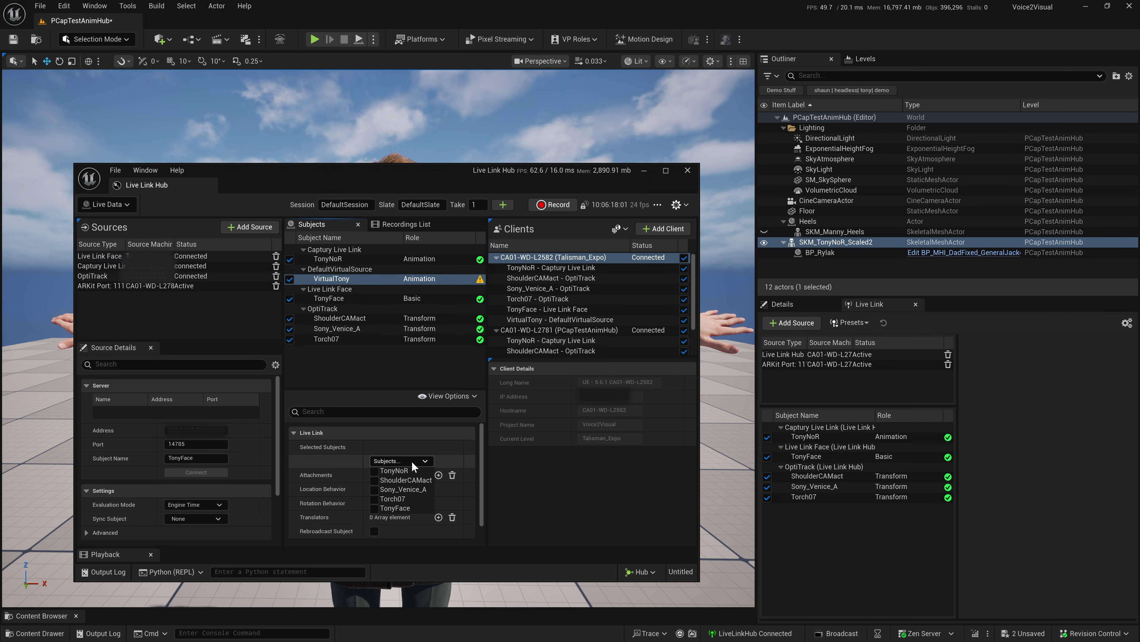
{"action": "left_click", "coordinate": [375, 470]}
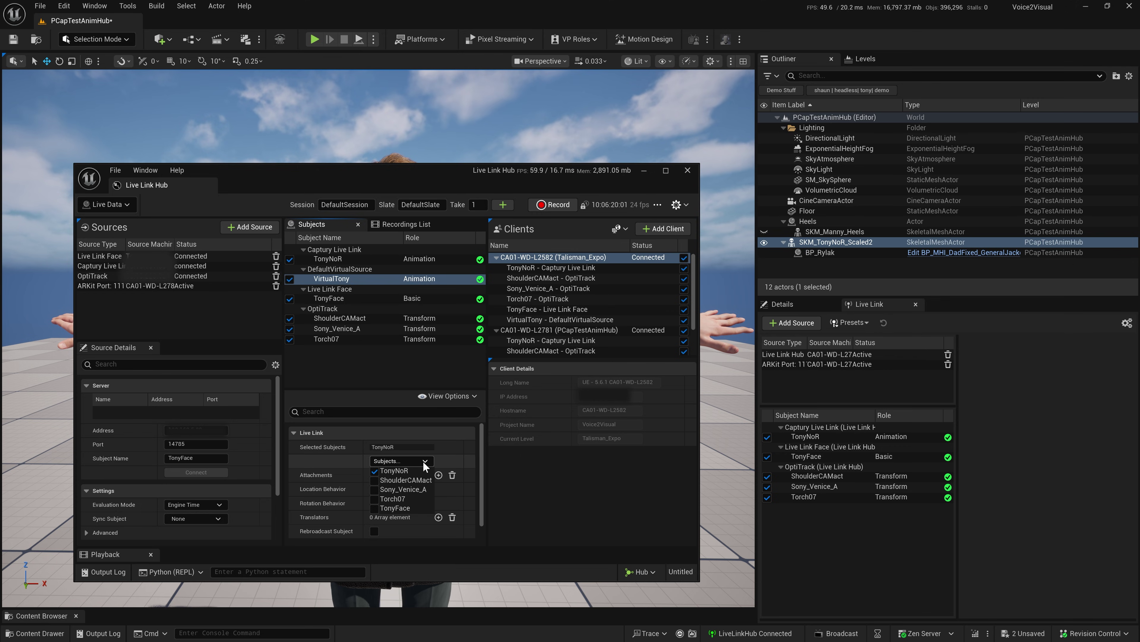
{"action": "left_click", "coordinate": [374, 508]}
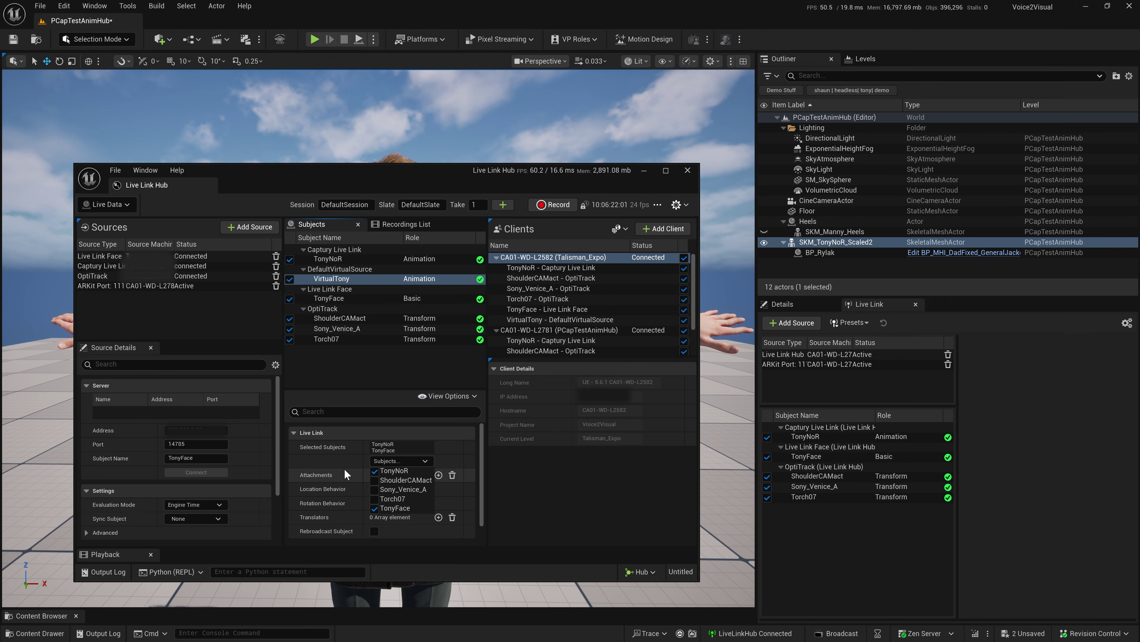
{"action": "left_click", "coordinate": [346, 474]}
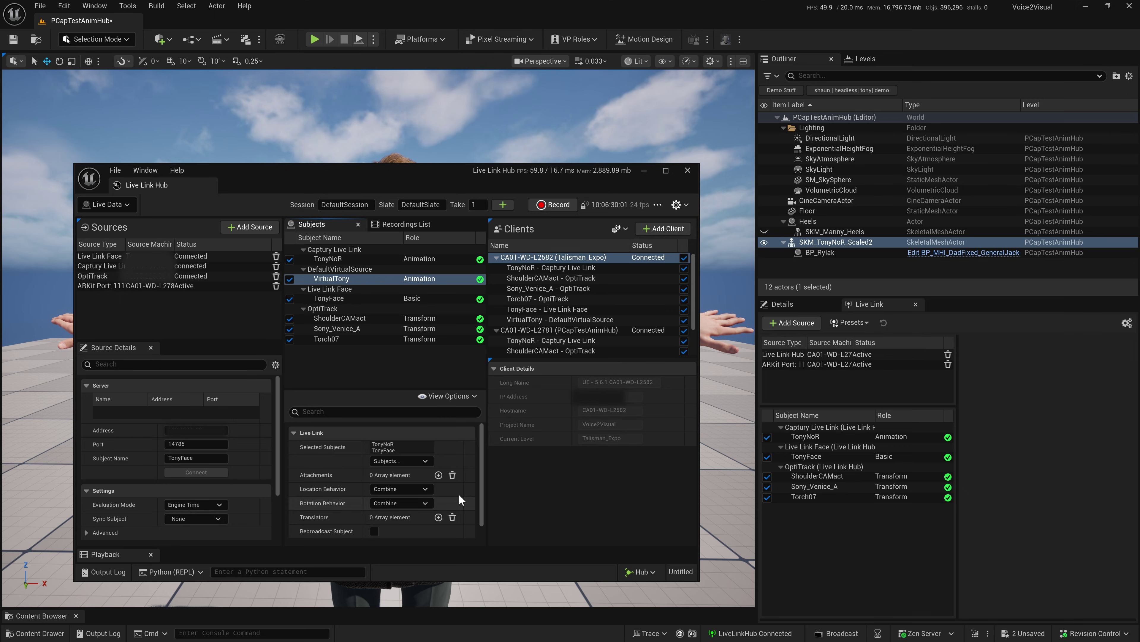
{"action": "left_click", "coordinate": [374, 531]}
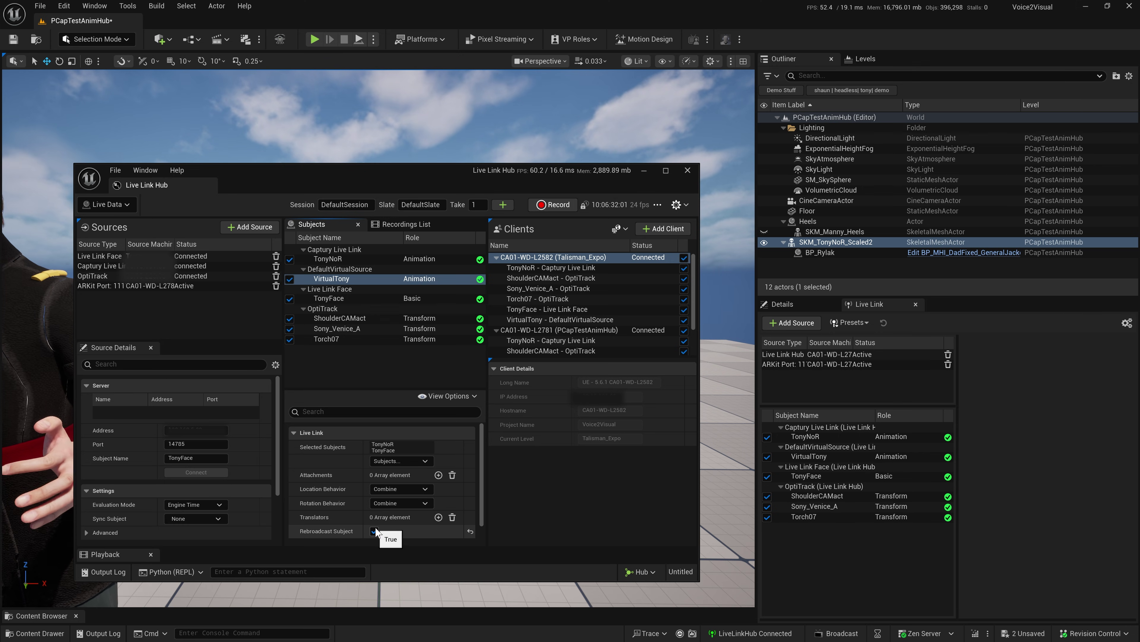
{"action": "left_click_drag", "start_coordinate": [390, 177], "coordinate": [1139, 242]}
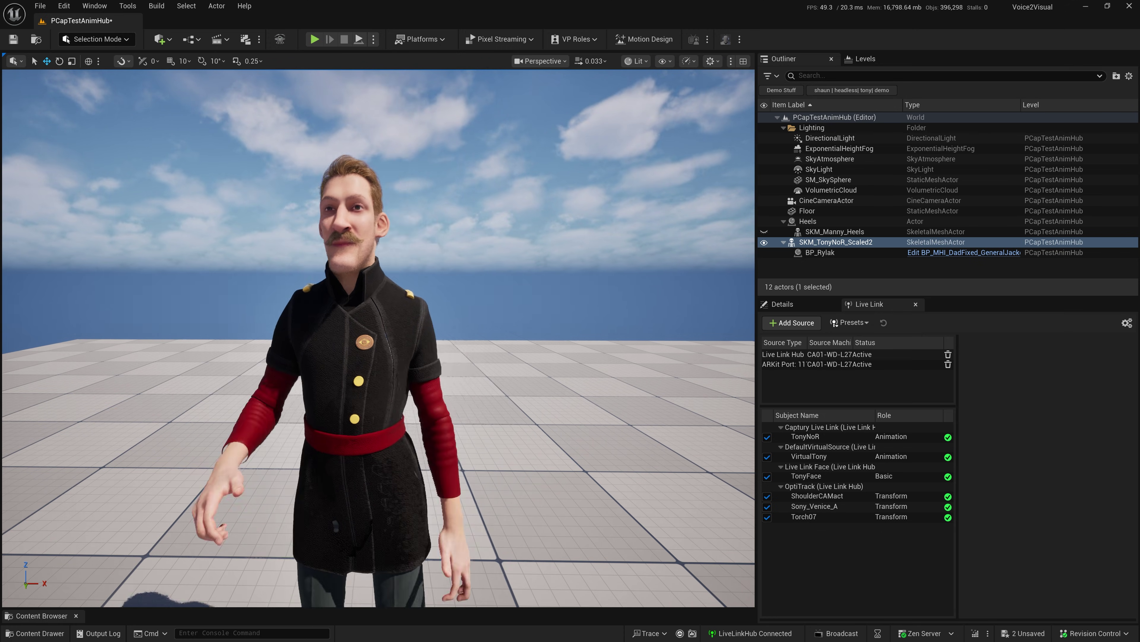
{"action": "key", "text": "alt+Tab"}
{"action": "left_click_drag", "start_coordinate": [976, 247], "coordinate": [443, 194]}
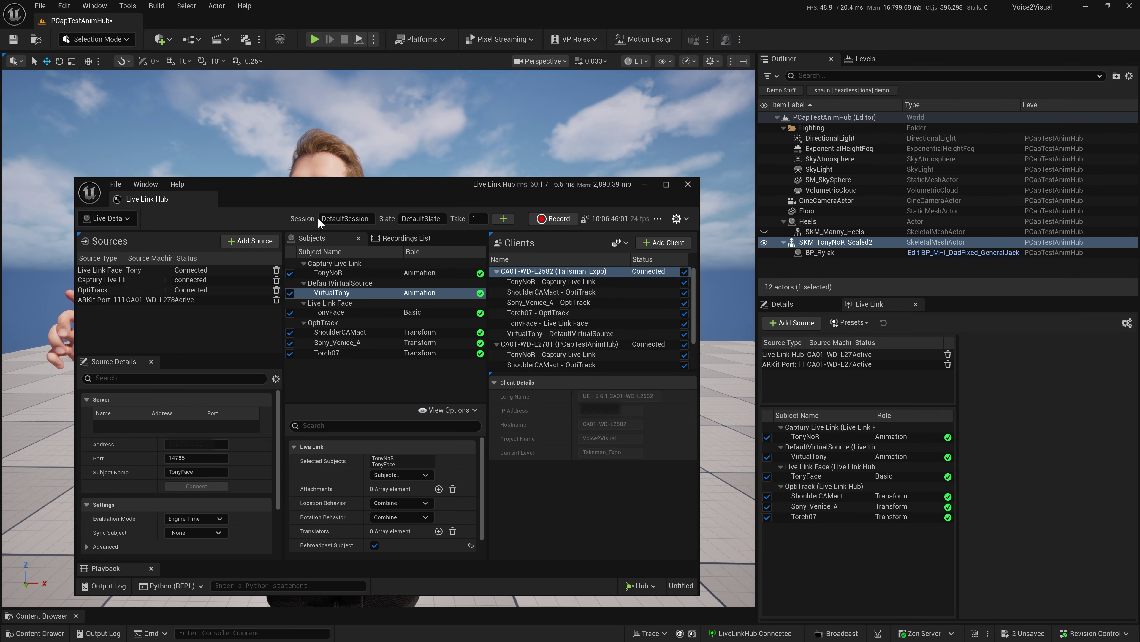
{"action": "left_click", "coordinate": [116, 184]}
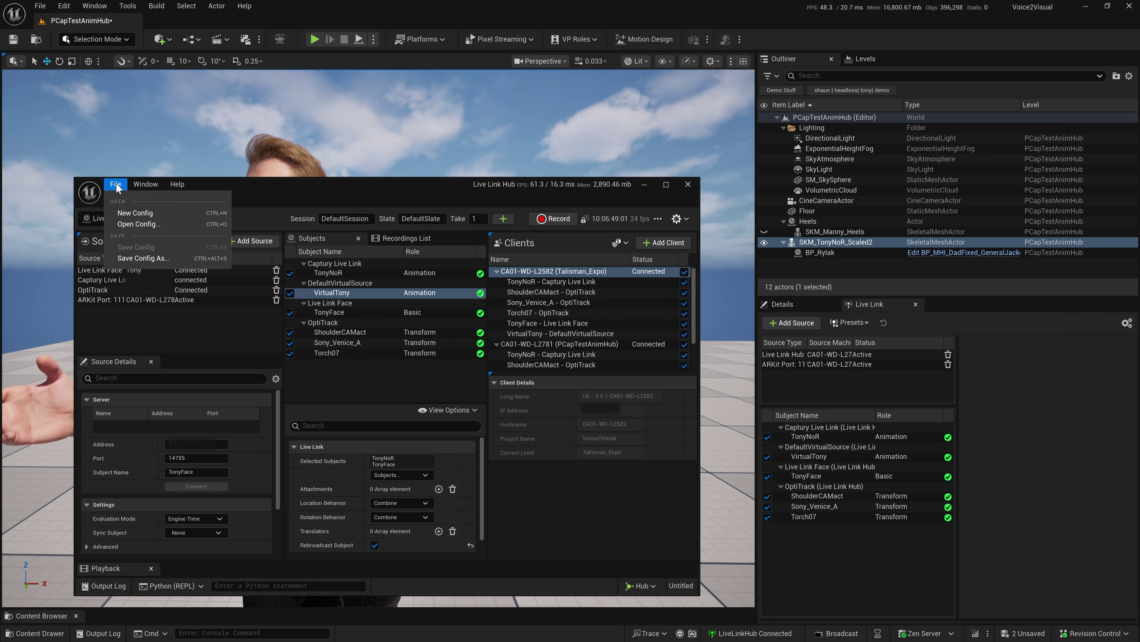
{"action": "left_click", "coordinate": [137, 257]}
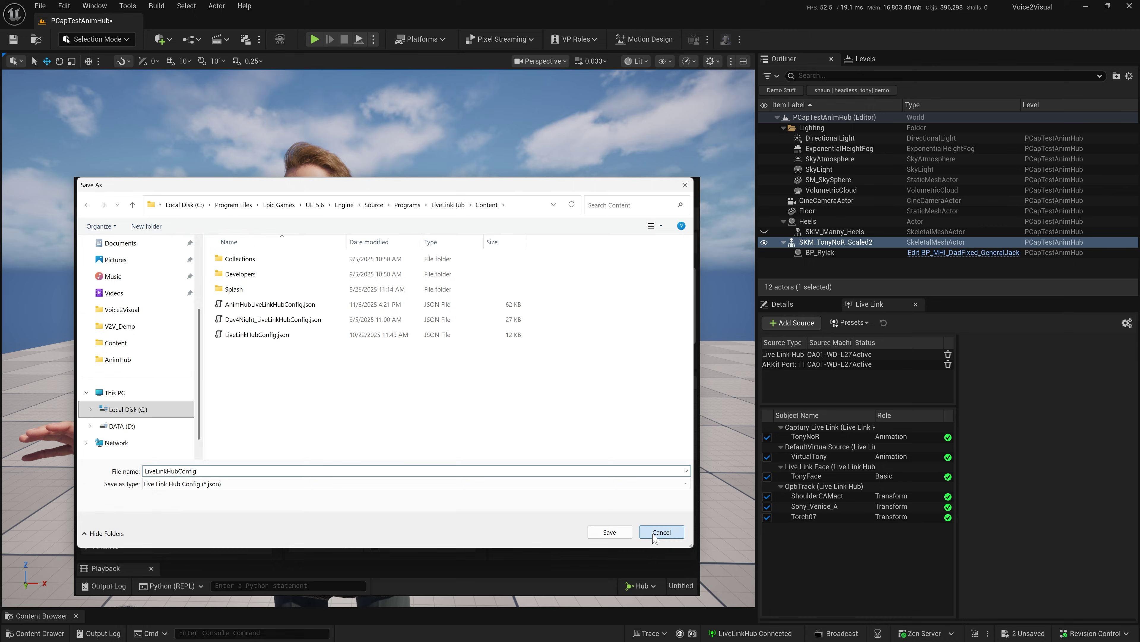
{"action": "key", "text": "Return"}
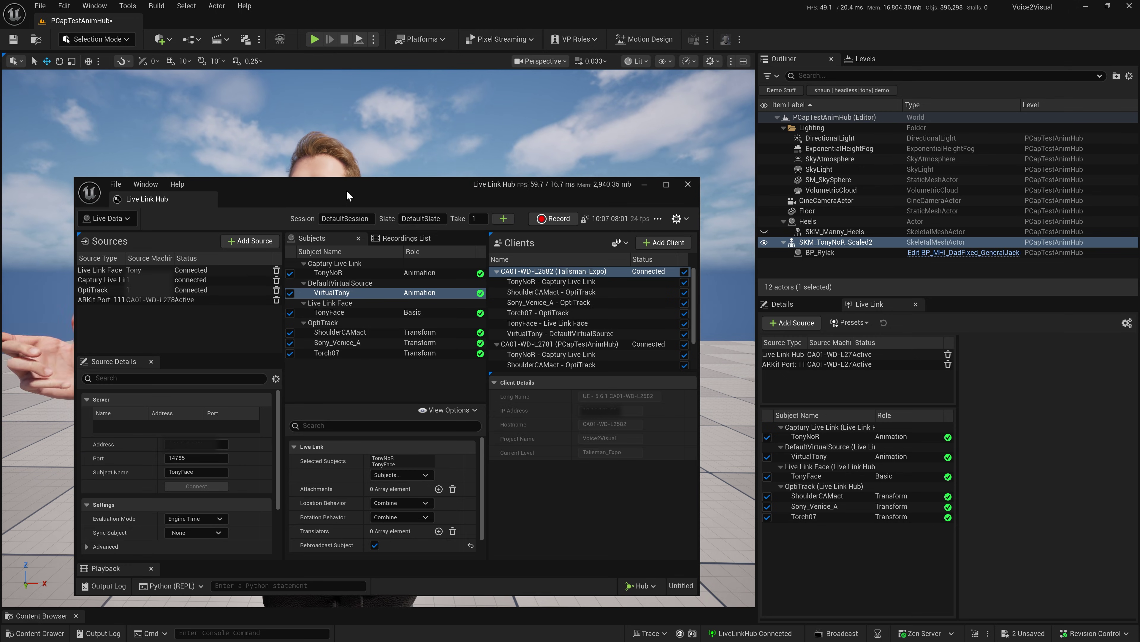
{"action": "left_click", "coordinate": [687, 219]}
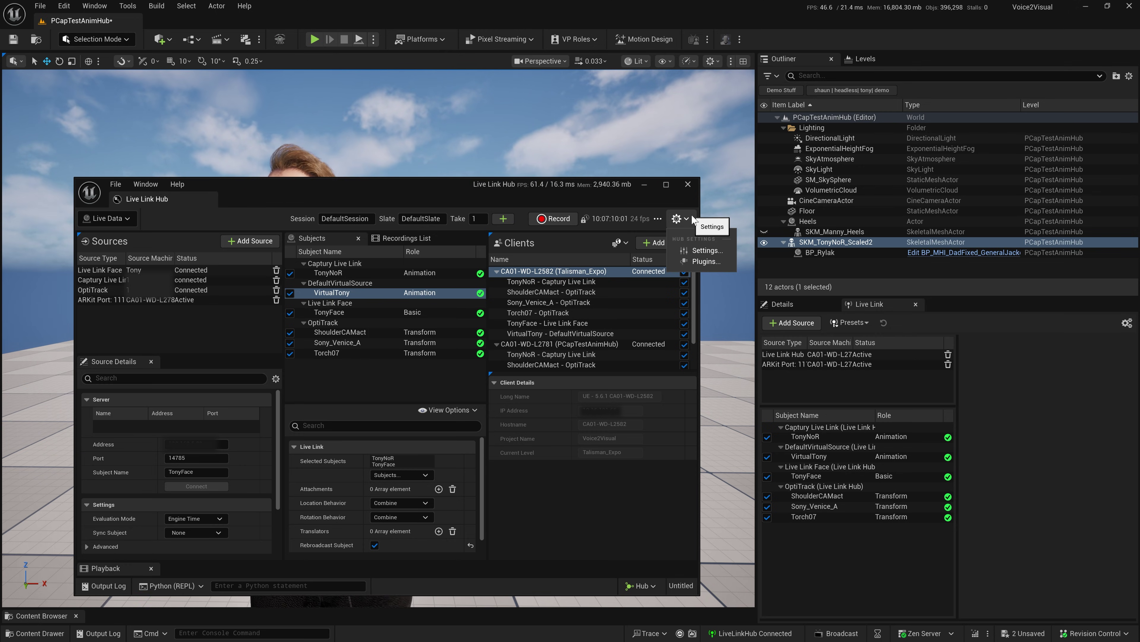
{"action": "left_click", "coordinate": [706, 261]}
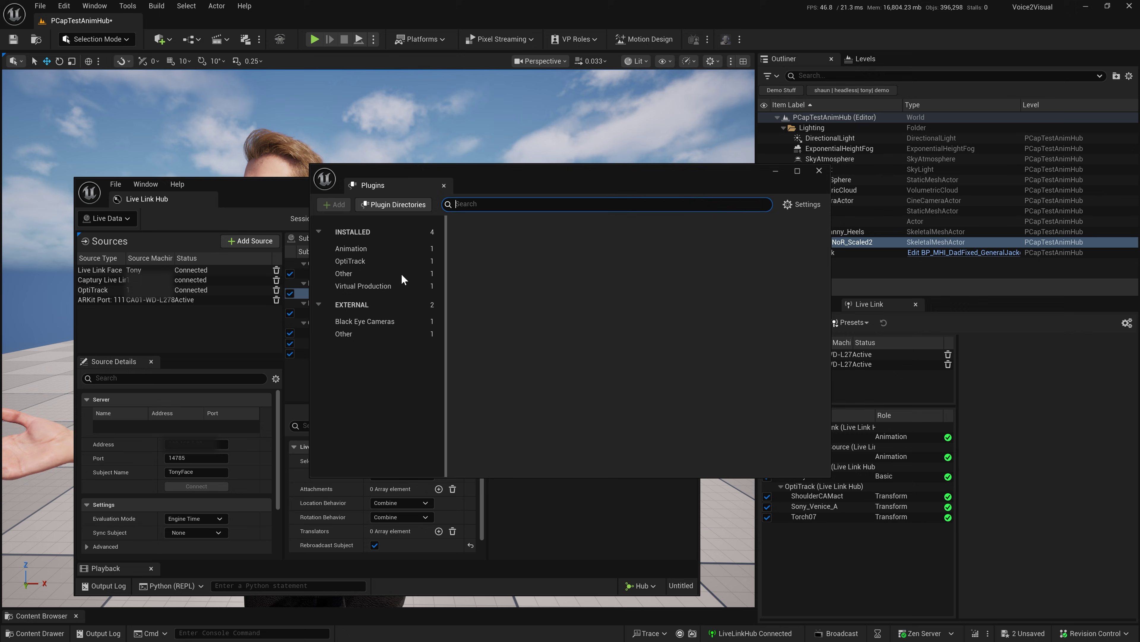
{"action": "left_click", "coordinate": [364, 249]}
{"action": "left_click", "coordinate": [363, 261]}
{"action": "left_click", "coordinate": [362, 273]}
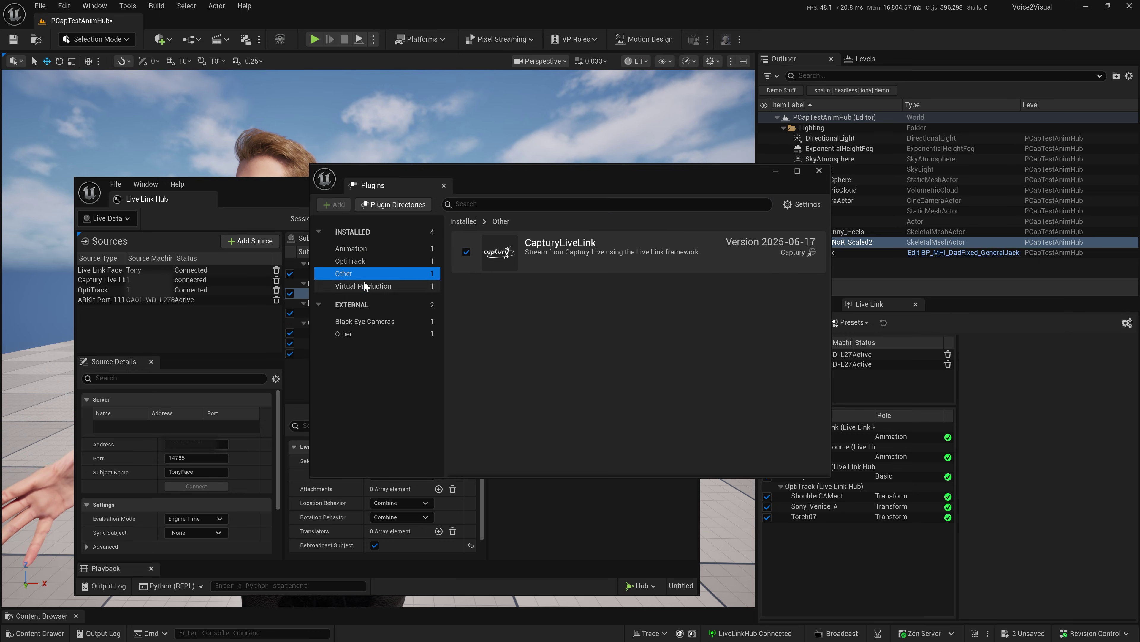
{"action": "left_click", "coordinate": [364, 286]}
{"action": "left_click", "coordinate": [365, 321]}
{"action": "left_click", "coordinate": [362, 334]}
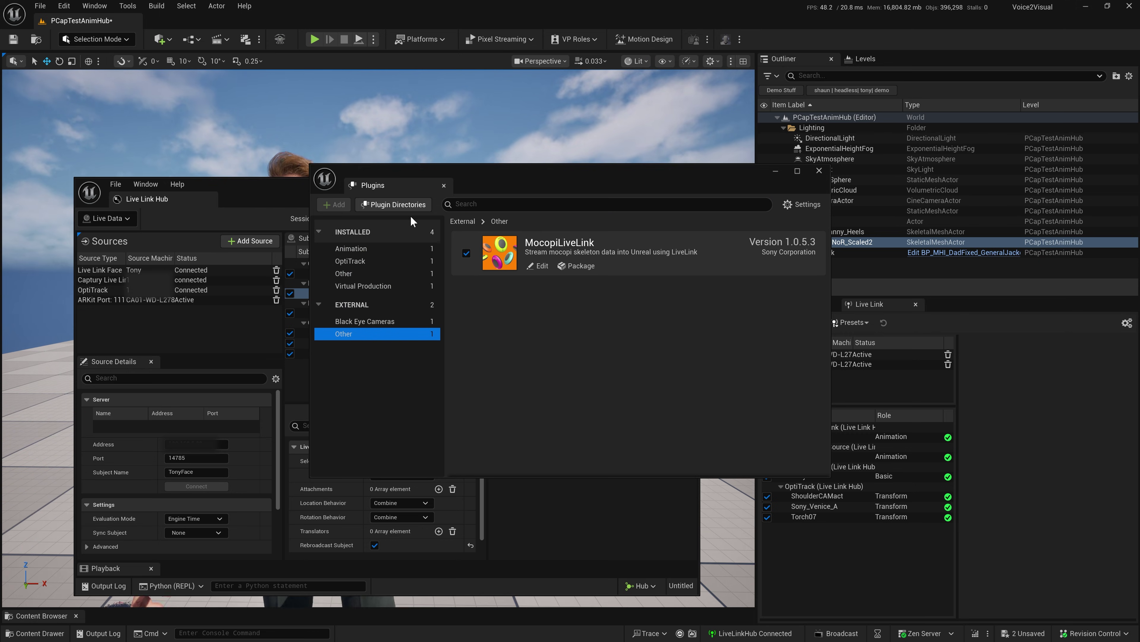
{"action": "left_click", "coordinate": [404, 205]}
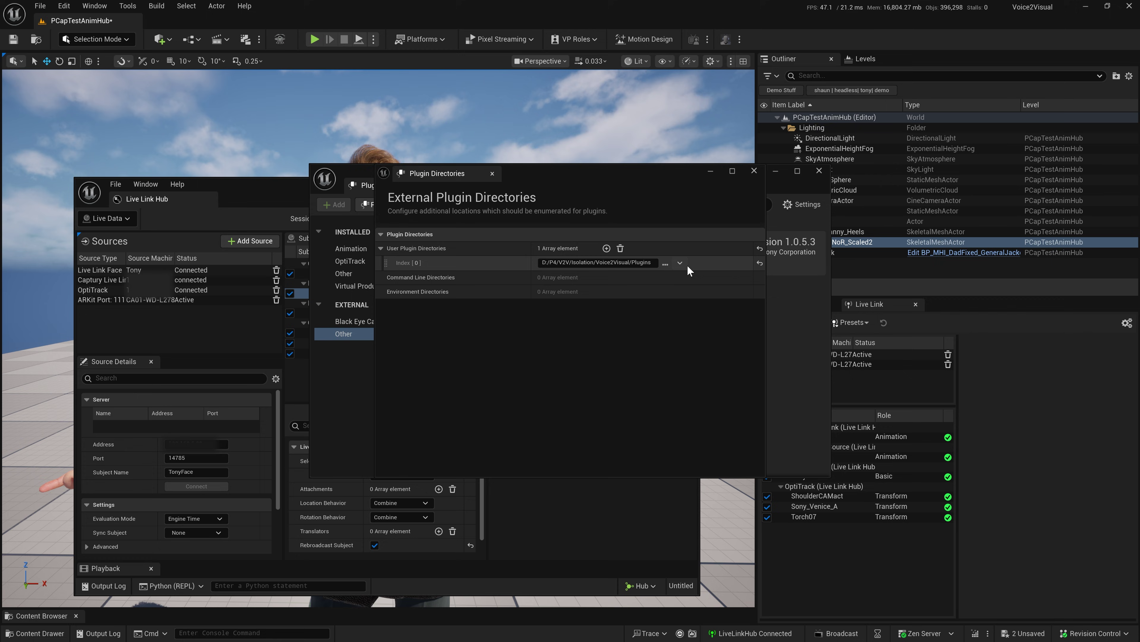
{"action": "left_click", "coordinate": [754, 171]}
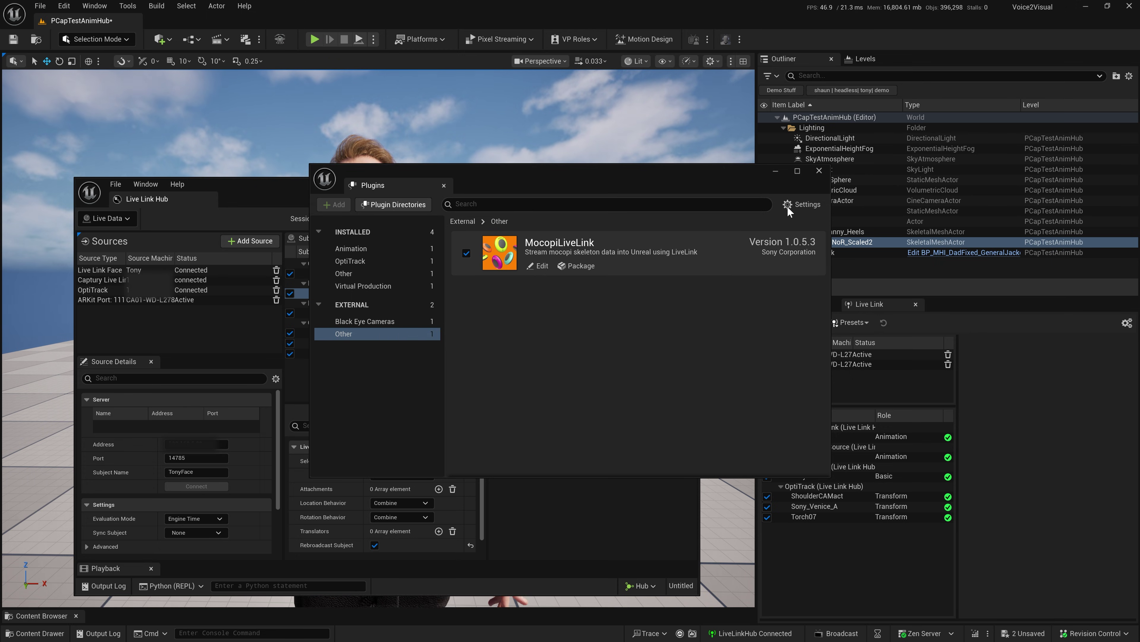
{"action": "left_click", "coordinate": [819, 171]}
{"action": "left_click", "coordinate": [684, 219]}
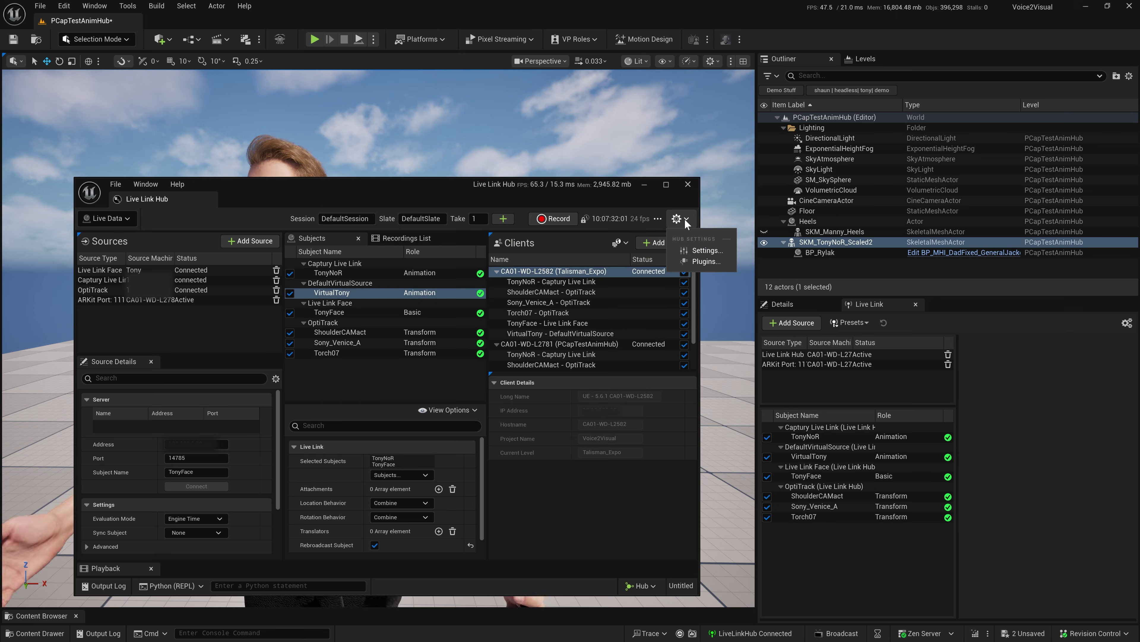
{"action": "left_click", "coordinate": [703, 250]}
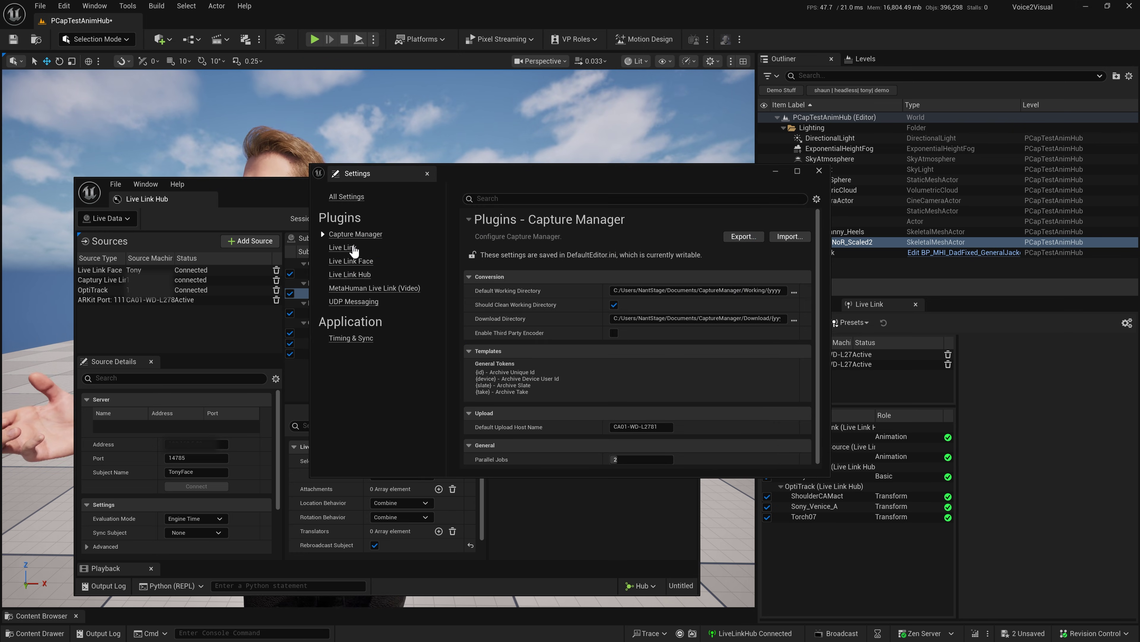
{"action": "left_click", "coordinate": [344, 248]}
{"action": "left_click", "coordinate": [351, 261]}
{"action": "left_click", "coordinate": [350, 274]}
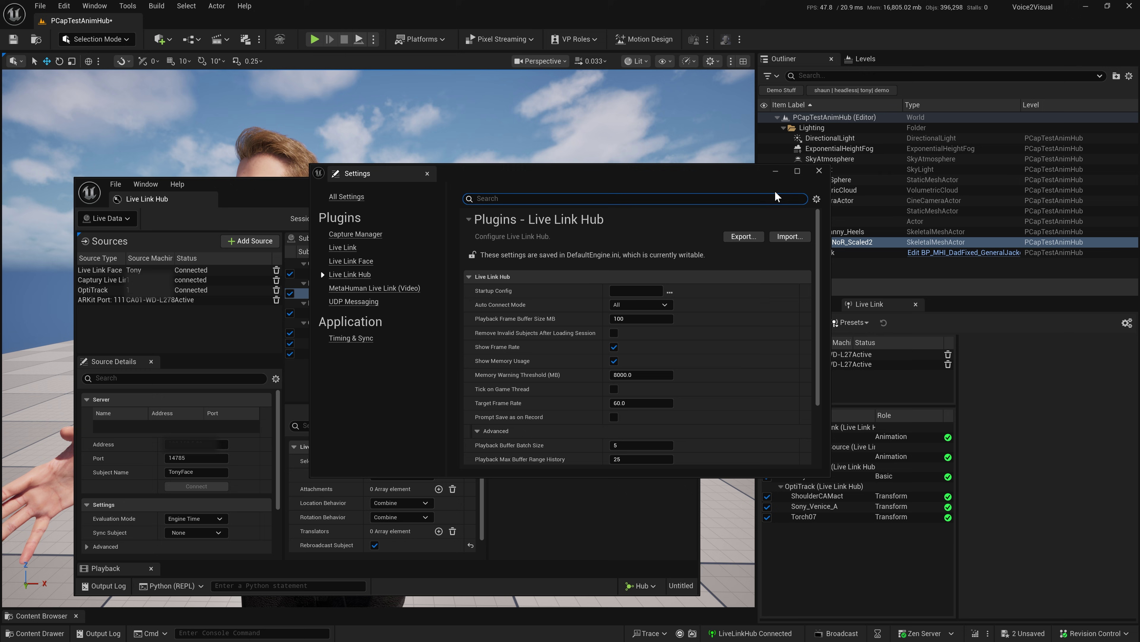
{"action": "left_click", "coordinate": [819, 172]}
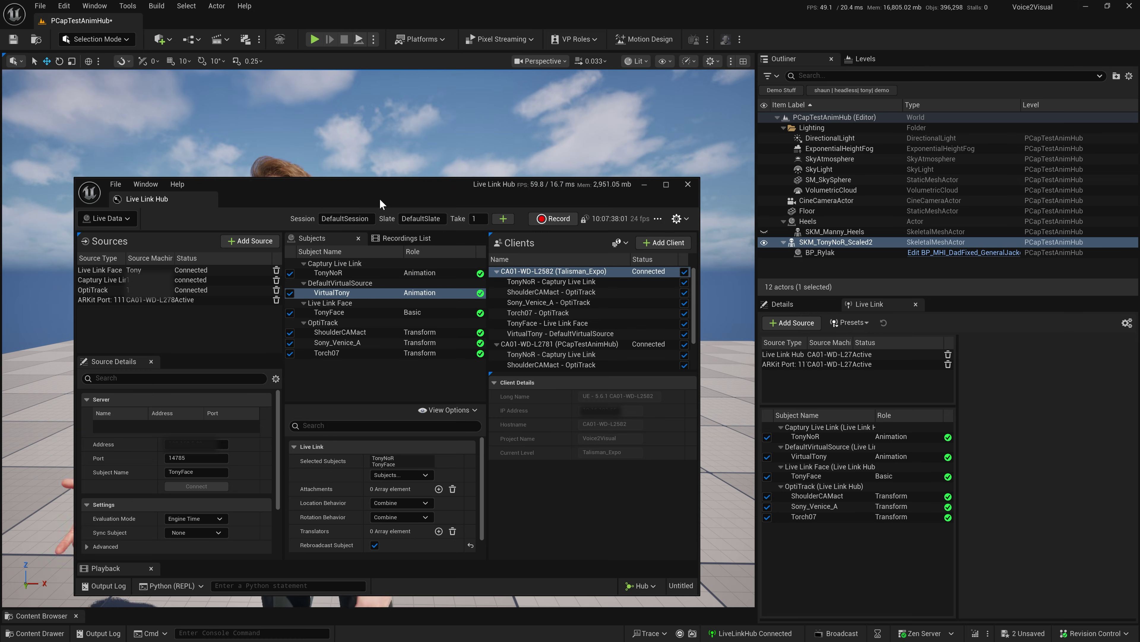
Step: Capture a neutral pose for TonyFace under its Calibration settings
{"action": "left_click", "coordinate": [358, 313]}
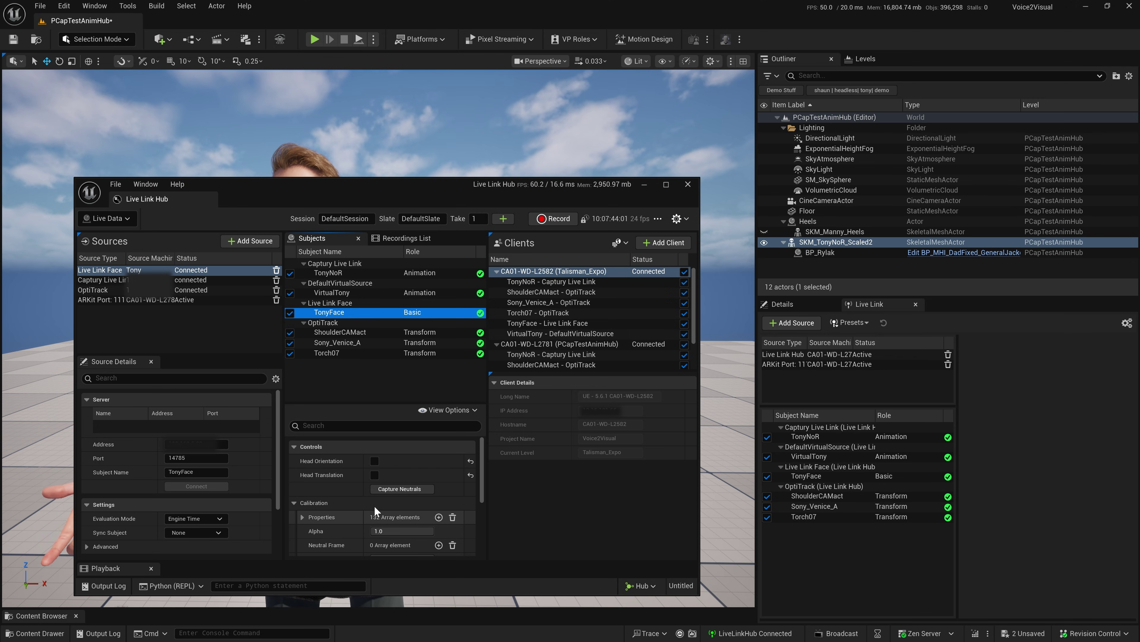
{"action": "scroll", "coordinate": [352, 494], "scroll_direction": "down", "scroll_amount": 2}
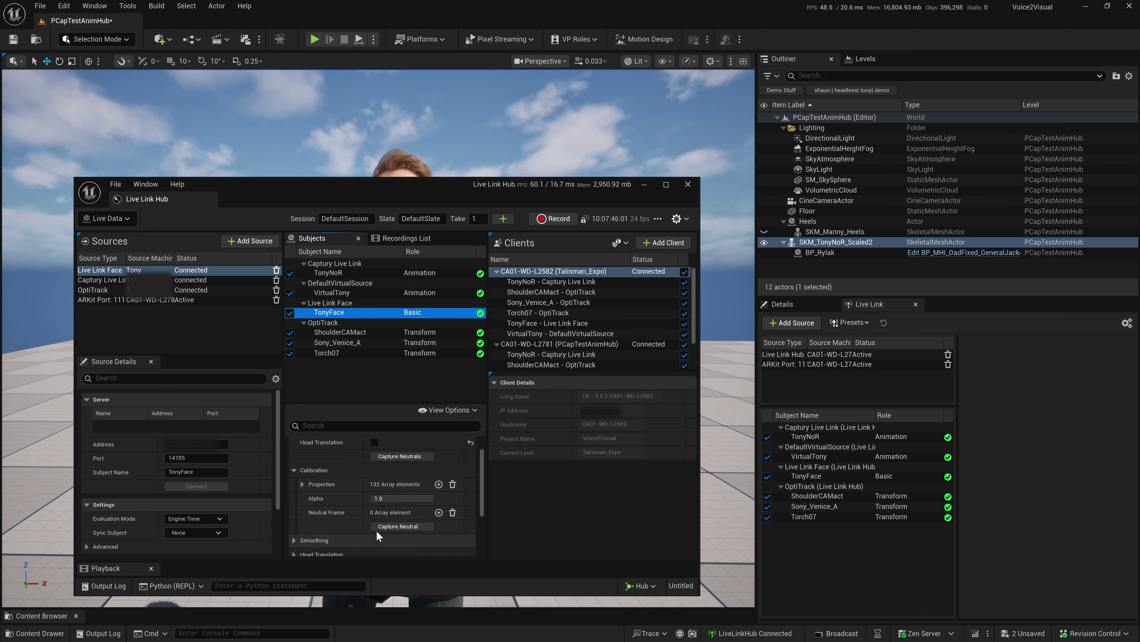
{"action": "left_click", "coordinate": [402, 525]}
{"action": "scroll", "coordinate": [368, 494], "scroll_direction": "up", "scroll_amount": 2}
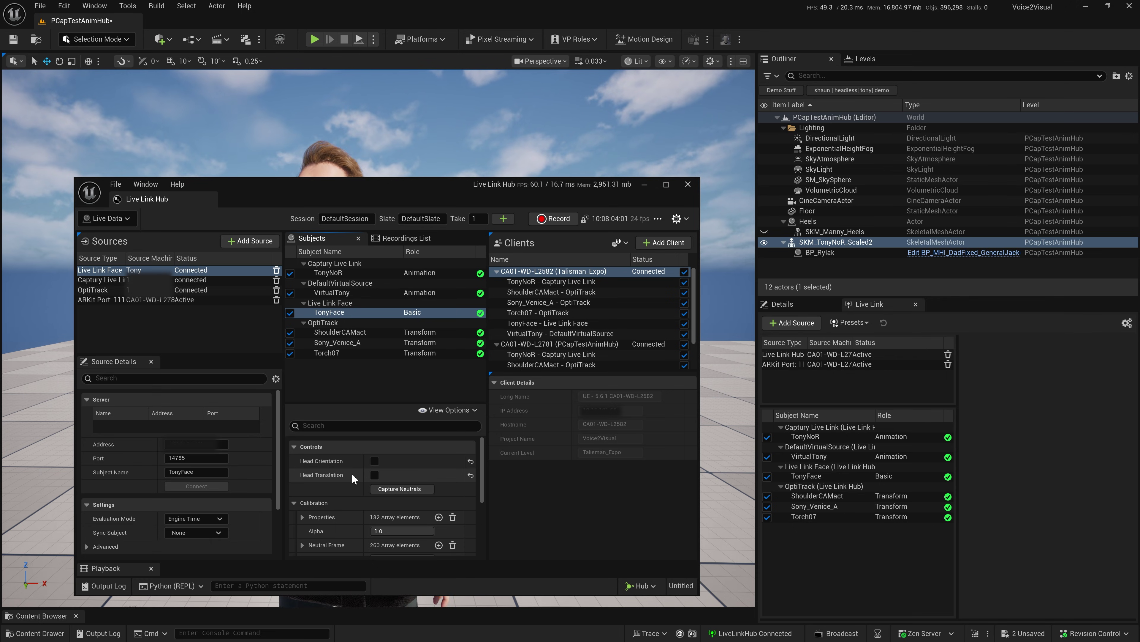
Step: Change VirtualTony's Location and Rotation Behavior from Combine to Keep Parent
{"action": "left_click", "coordinate": [340, 292]}
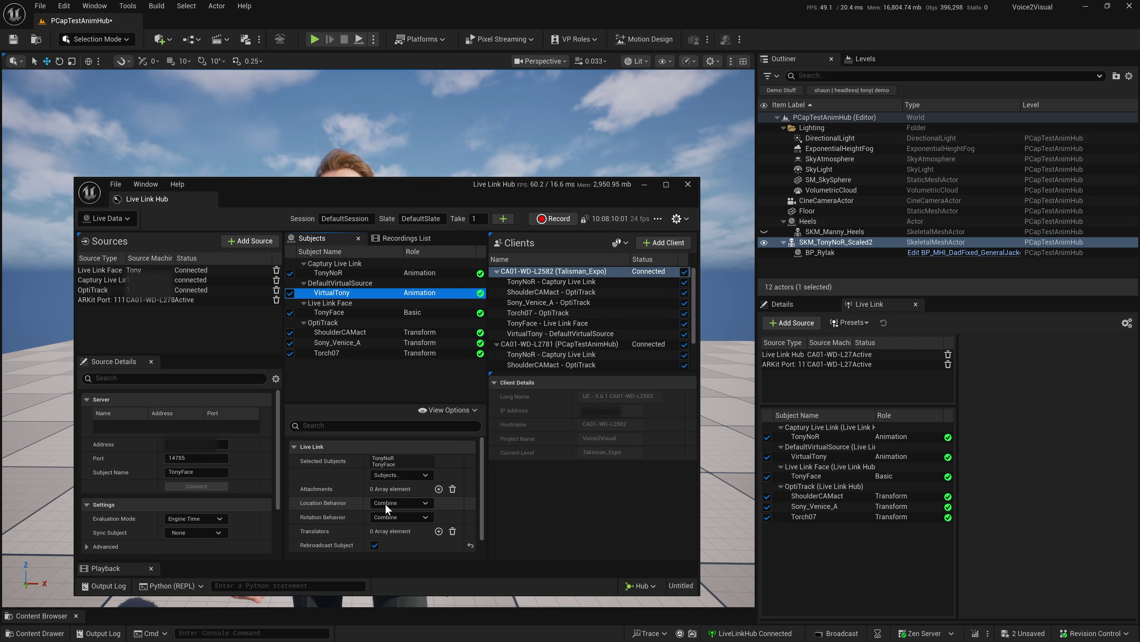
{"action": "left_click", "coordinate": [426, 502]}
{"action": "left_click", "coordinate": [405, 509]}
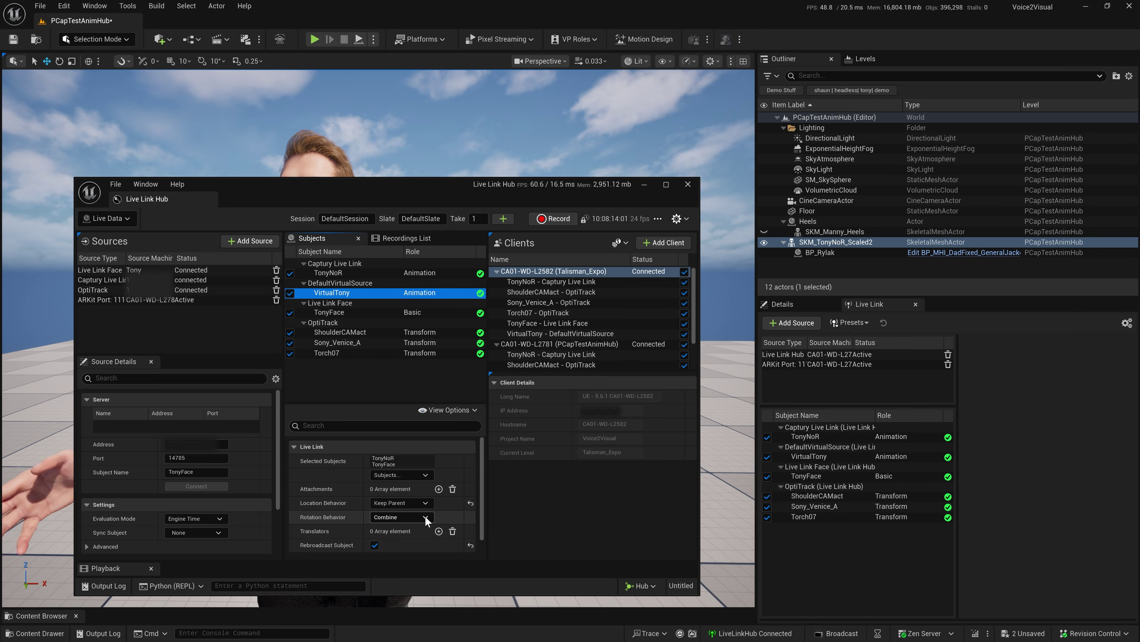
{"action": "left_click", "coordinate": [426, 517]}
{"action": "left_click", "coordinate": [404, 524]}
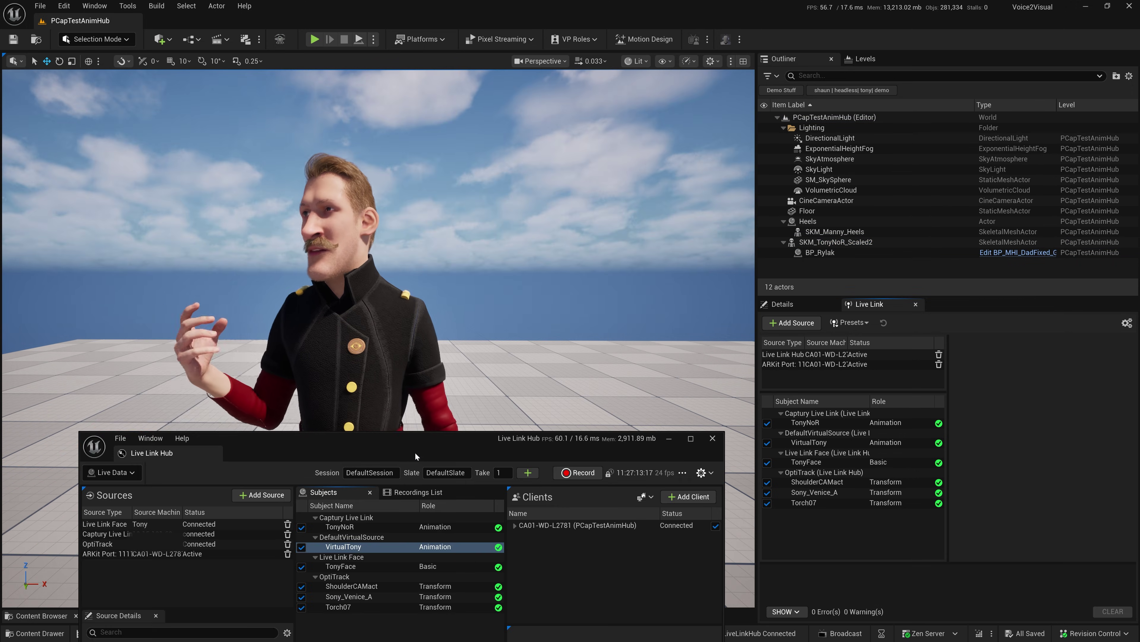
Step: Enter session AnimHub and slate TestA, then record a take of the live performance
{"action": "left_click_drag", "start_coordinate": [415, 452], "coordinate": [411, 286]}
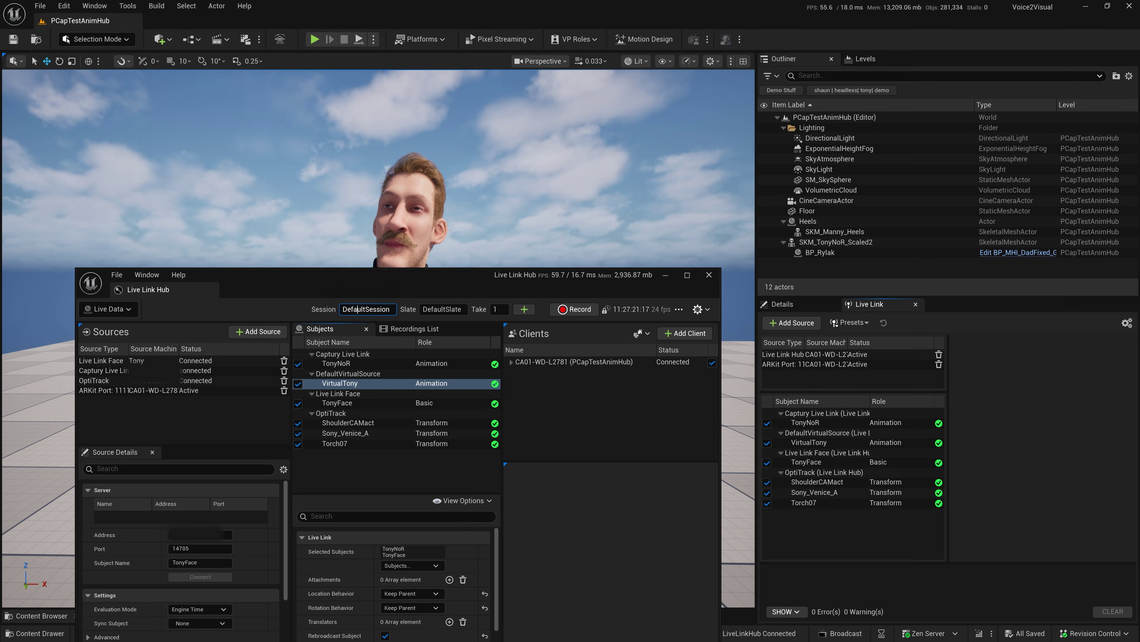
{"action": "left_click_drag", "start_coordinate": [342, 309], "coordinate": [353, 309]}
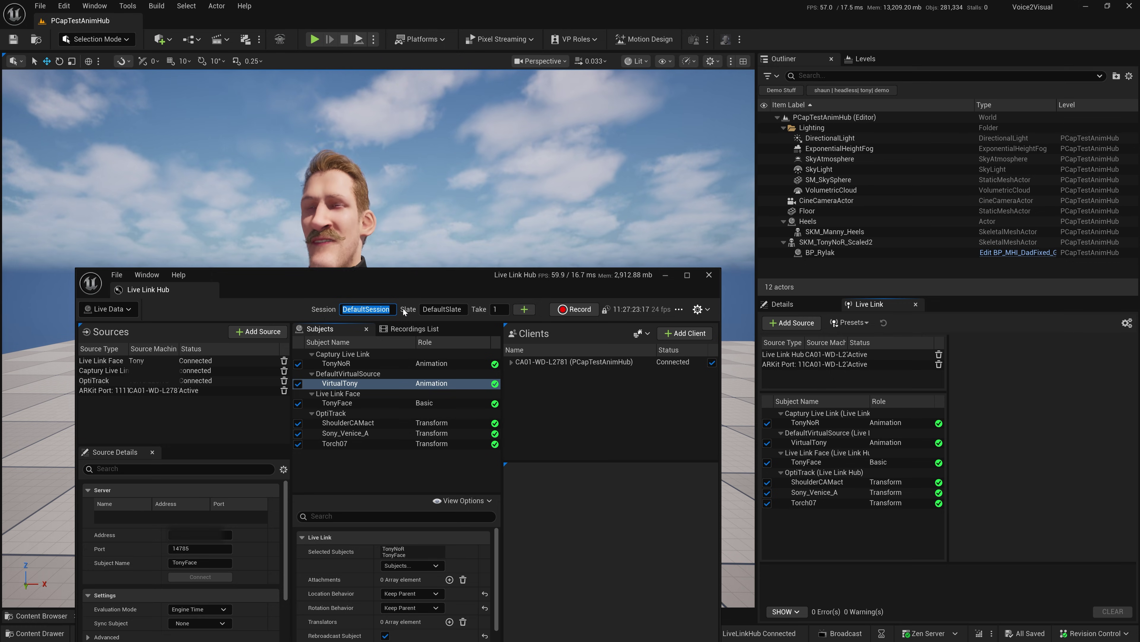
{"action": "type", "text": "AnimHub"}
{"action": "key", "text": "Tab"}
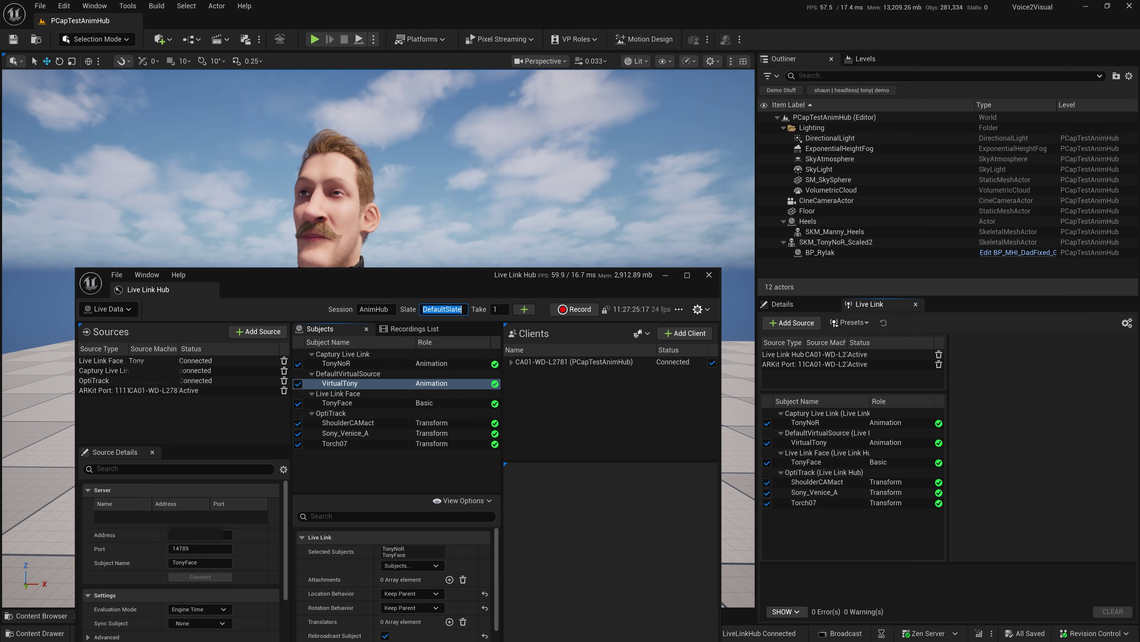
{"action": "type", "text": "TestA"}
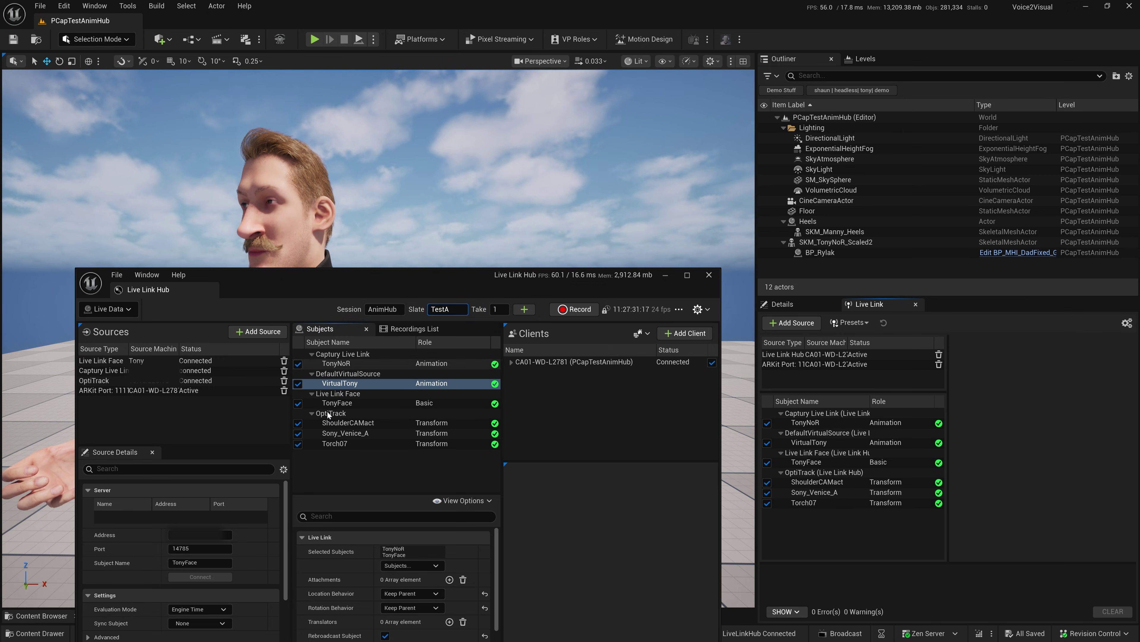
{"action": "left_click", "coordinate": [576, 309]}
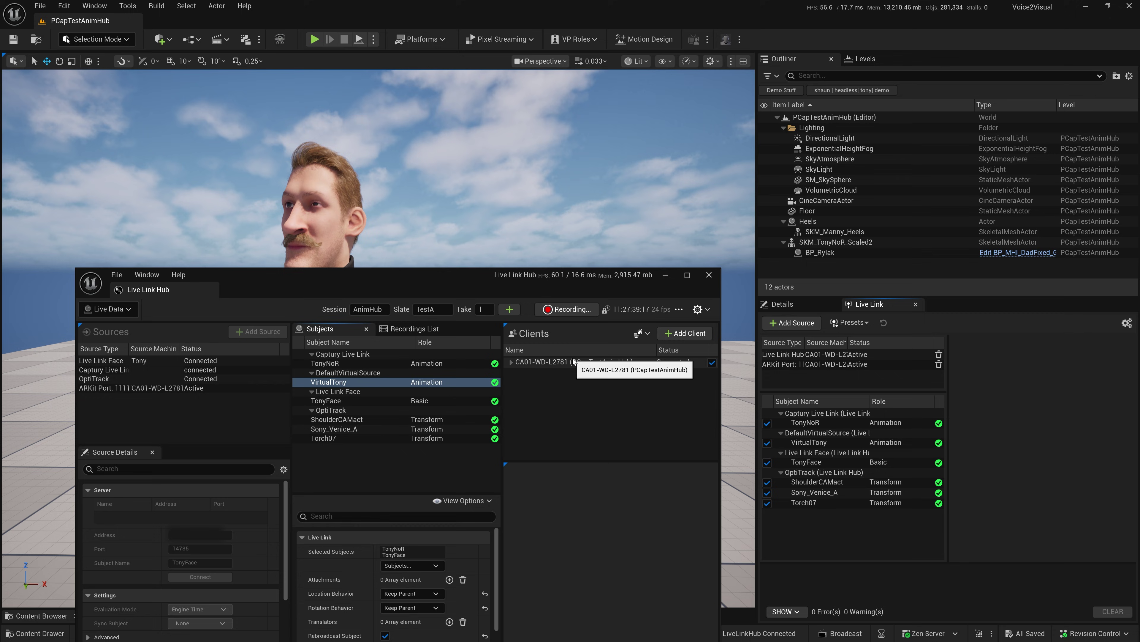
{"action": "left_click_drag", "start_coordinate": [445, 282], "coordinate": [439, 385]}
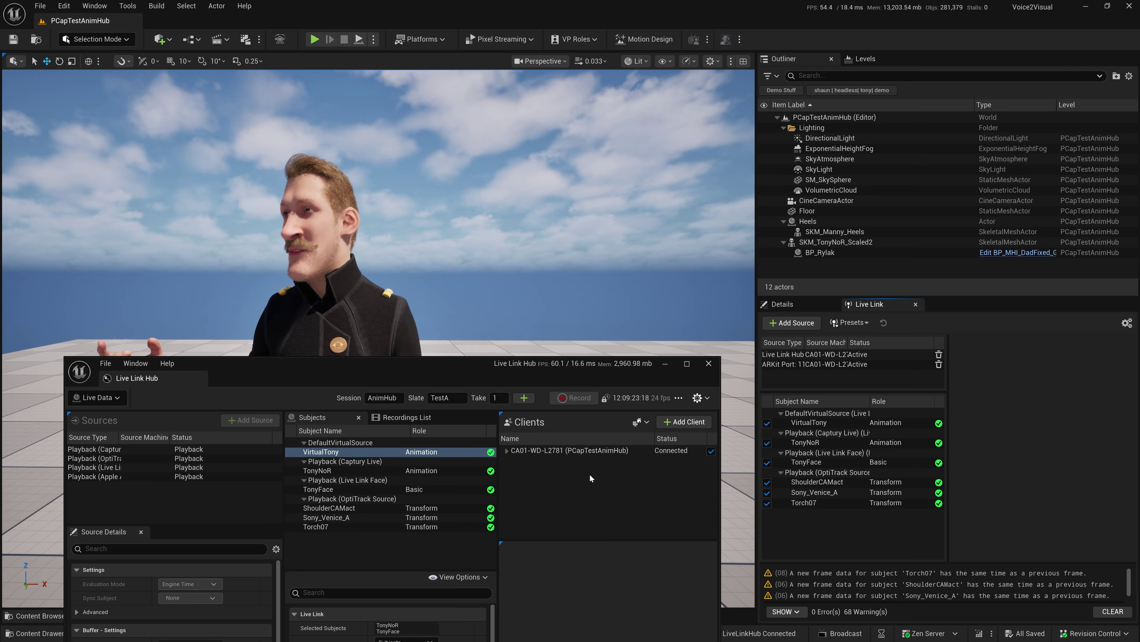
Step: Play the recorded take AnimHub_TestA_tk03 from the Recordings List and pause it partway through
{"action": "left_click", "coordinate": [413, 418]}
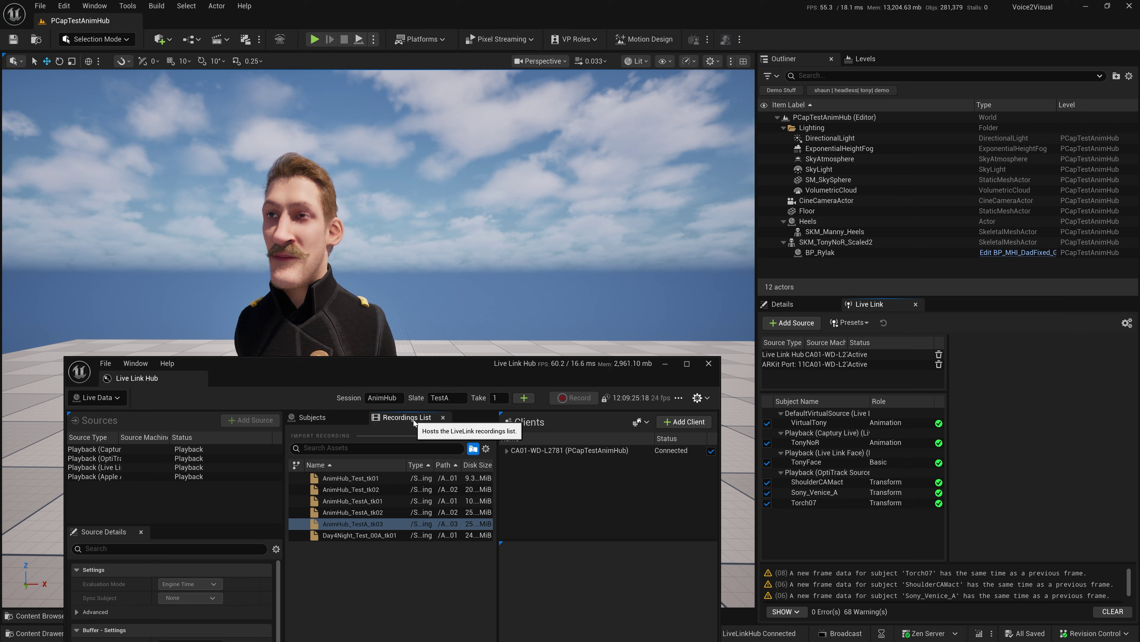
{"action": "left_click", "coordinate": [357, 527]}
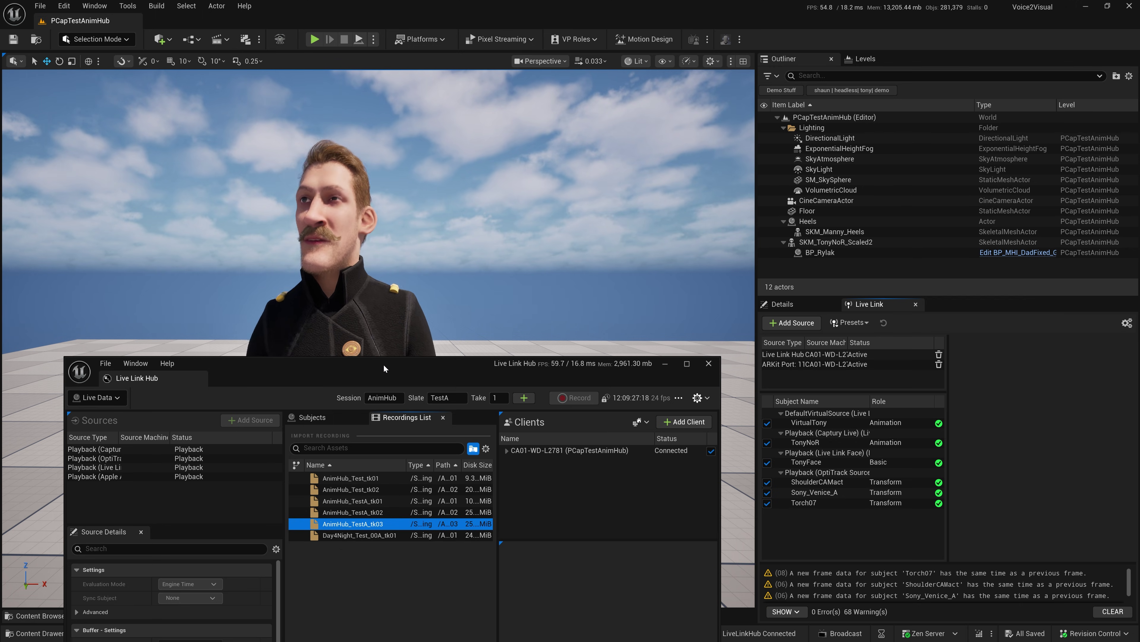
{"action": "left_click_drag", "start_coordinate": [383, 364], "coordinate": [767, 189]}
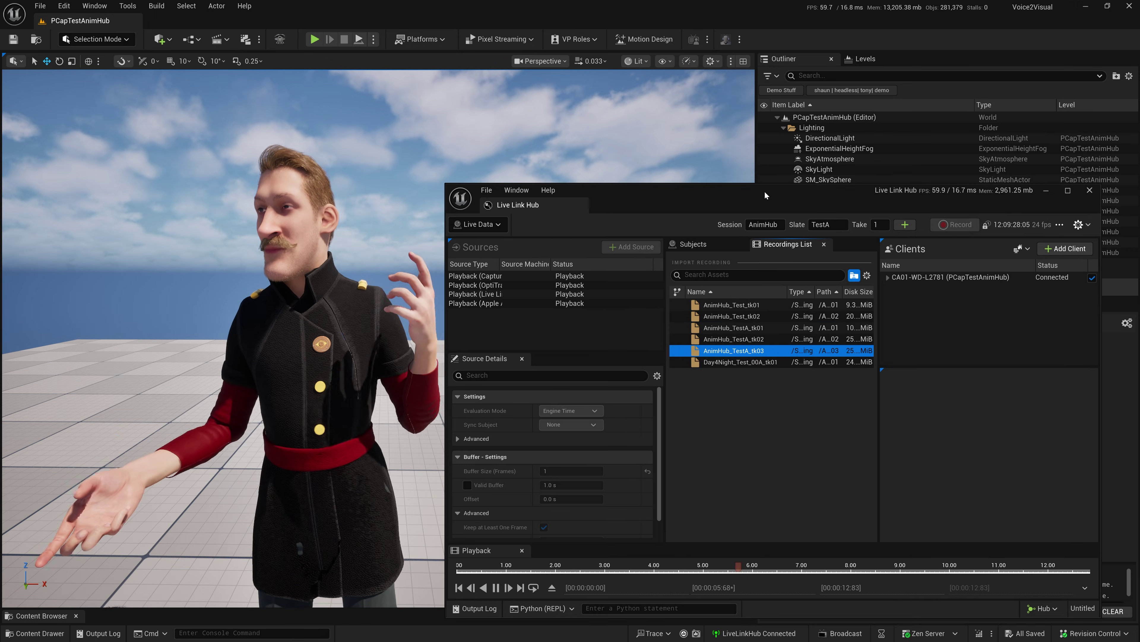
{"action": "left_click", "coordinate": [746, 569]}
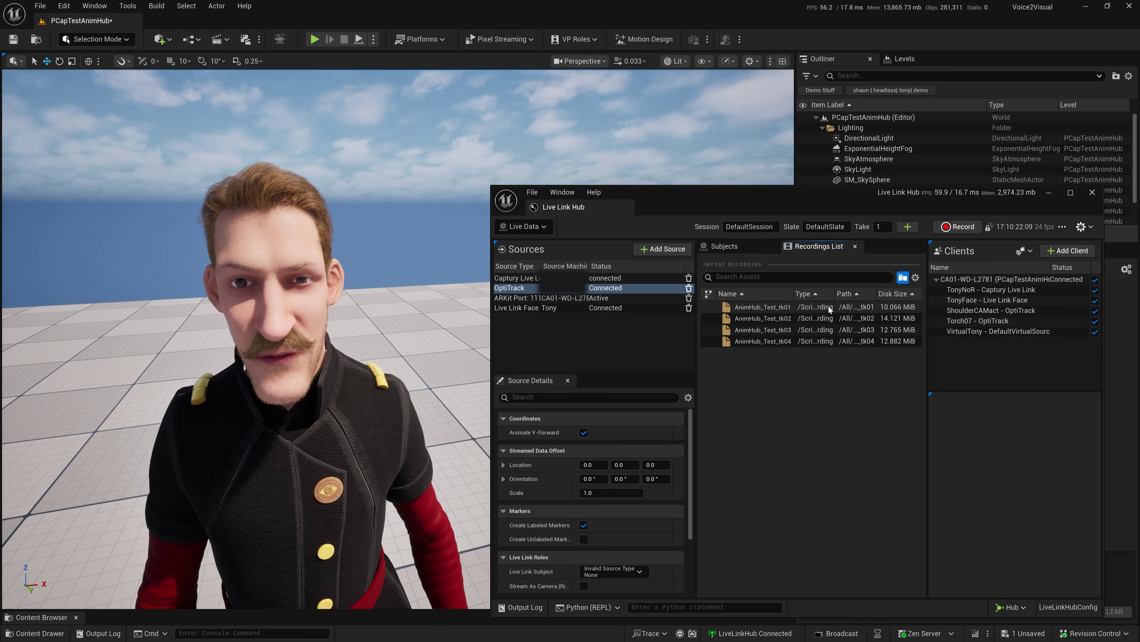
Step: In Time and Sync settings, set Timecode Source to Use Subject Name with subject ShoulderCAMact, then close
{"action": "left_click", "coordinate": [735, 248]}
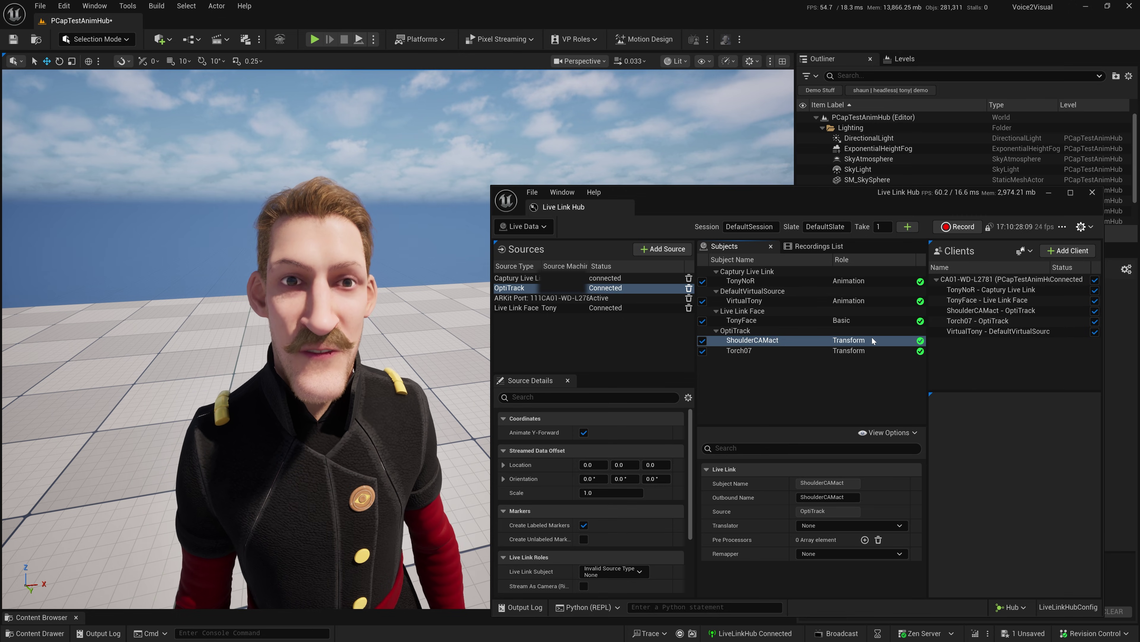
{"action": "mouse_move", "coordinate": [1026, 230]}
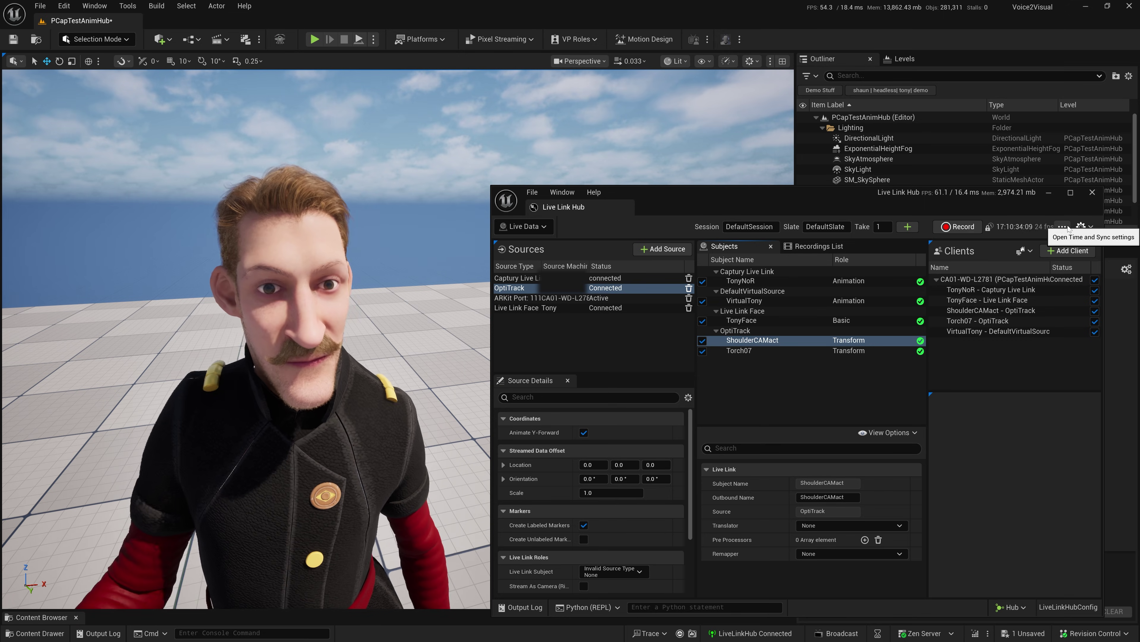
{"action": "left_click", "coordinate": [1024, 227]}
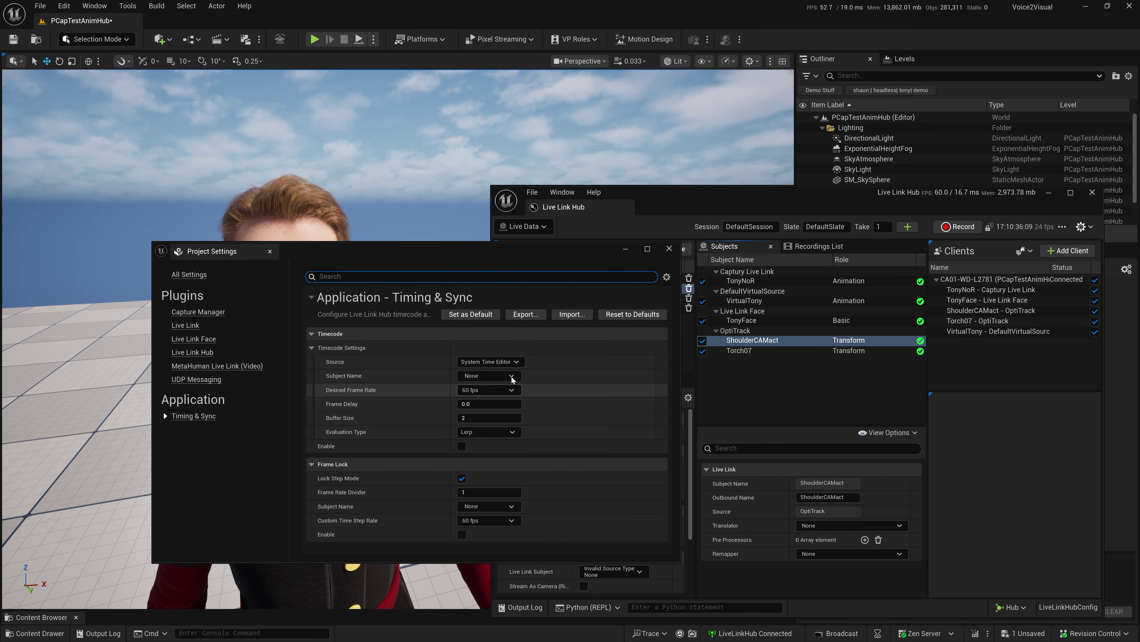
{"action": "left_click", "coordinate": [509, 363]}
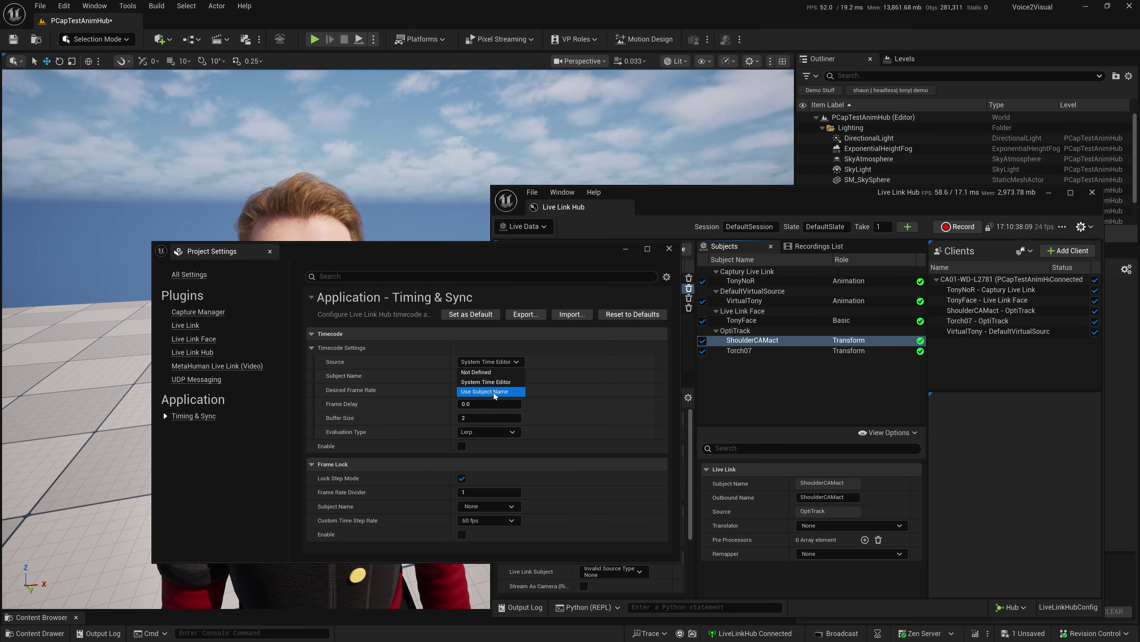
{"action": "left_click", "coordinate": [493, 392]}
{"action": "left_click", "coordinate": [509, 376]}
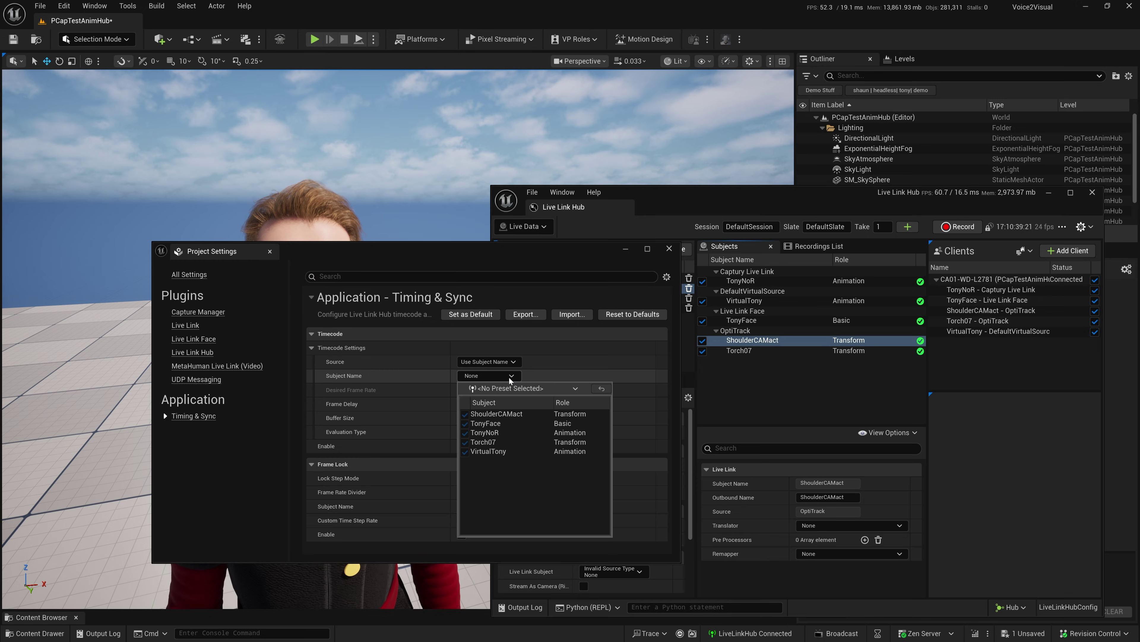
{"action": "left_click", "coordinate": [507, 414]}
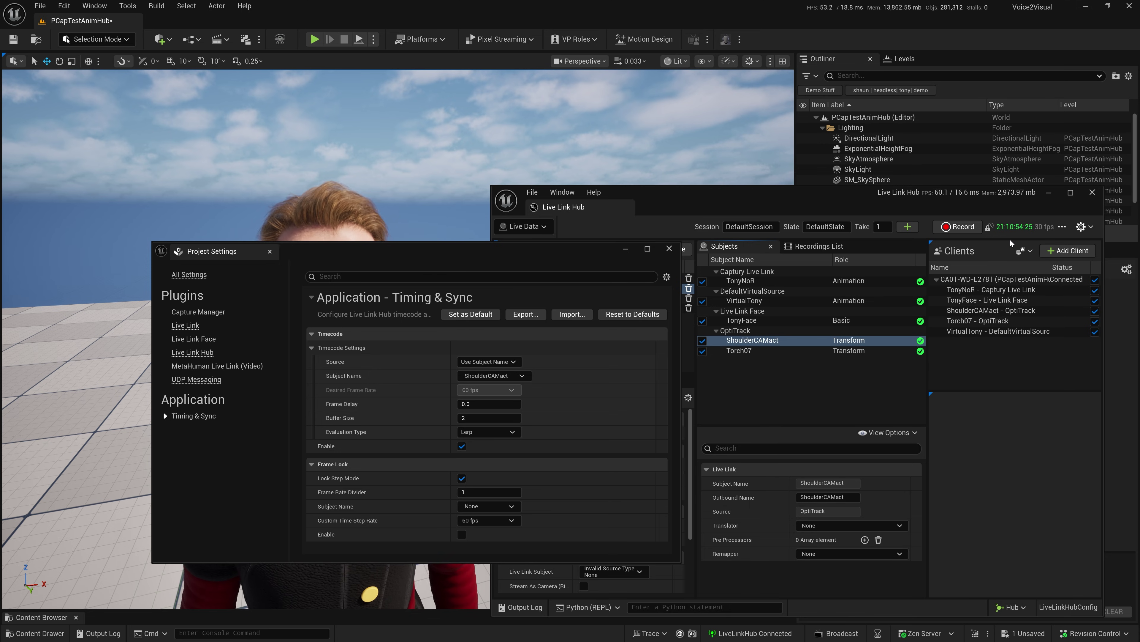
{"action": "left_click", "coordinate": [669, 249]}
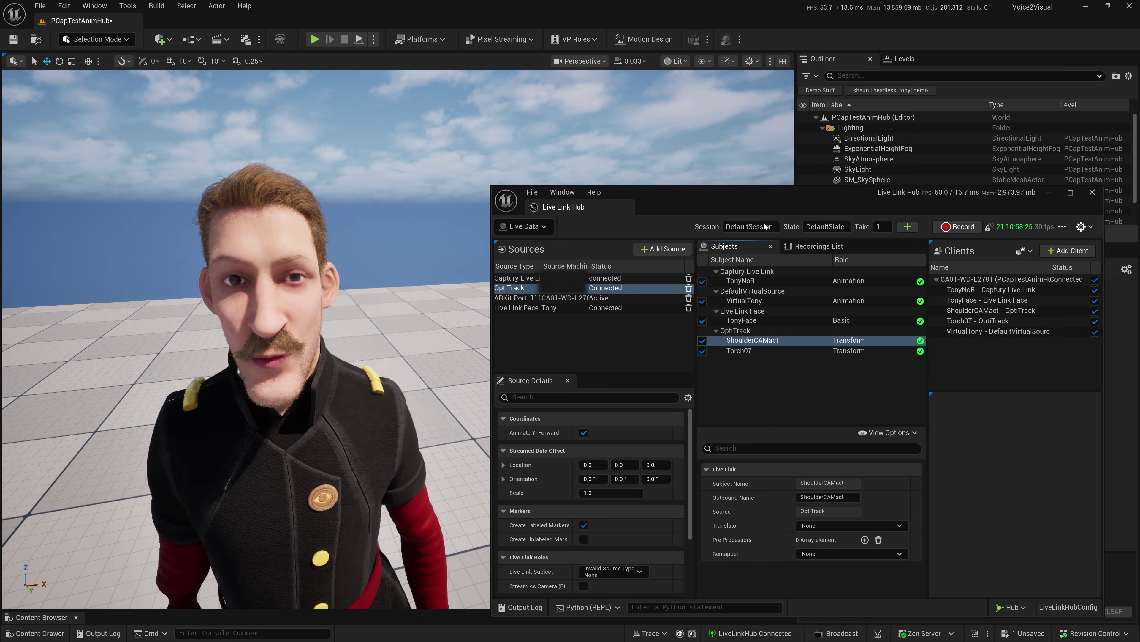